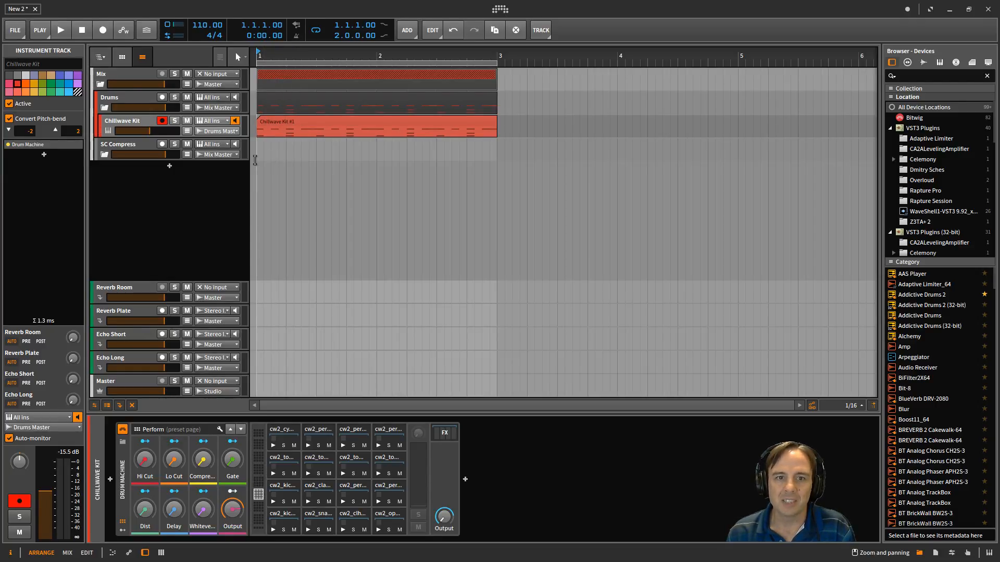
Play the Chillwave Kit drum loop and examine the Drum Machine's macro controls, from Hi Cut and Lo Cut to Dist and Delay
{"action": "key", "text": "space"}
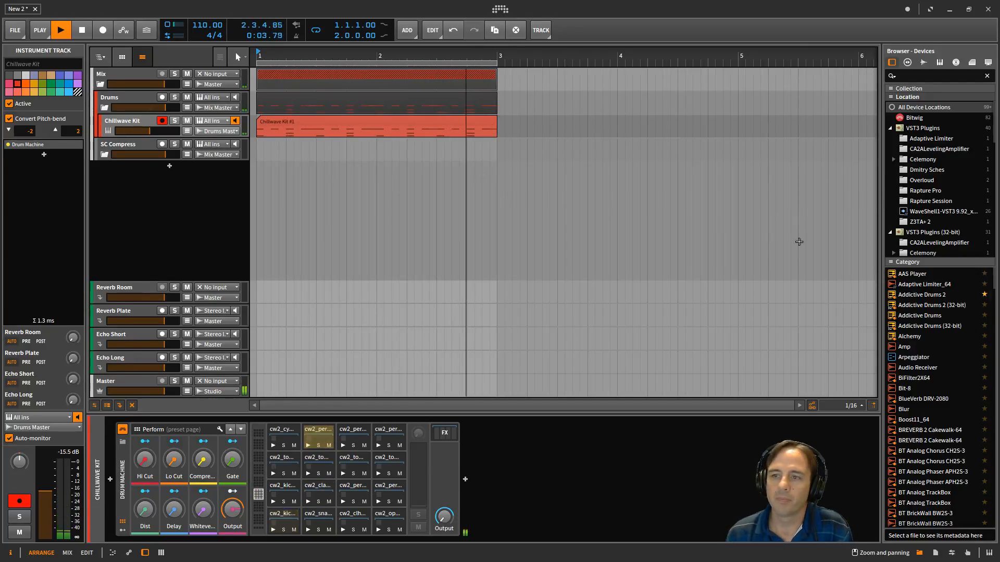
{"action": "key", "text": "space"}
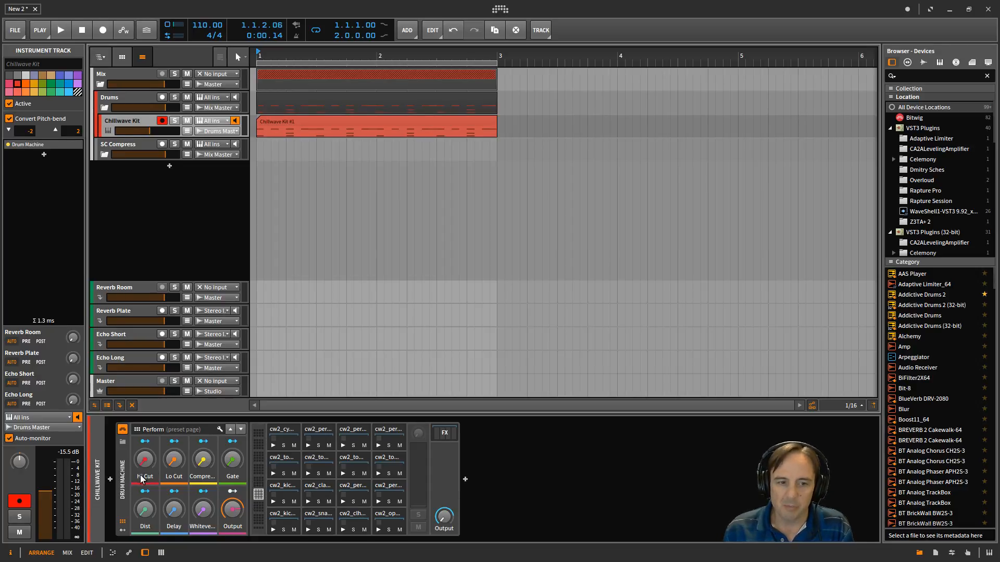
{"action": "key", "text": "space"}
{"action": "left_click_drag", "start_coordinate": [147, 473], "coordinate": [174, 469]}
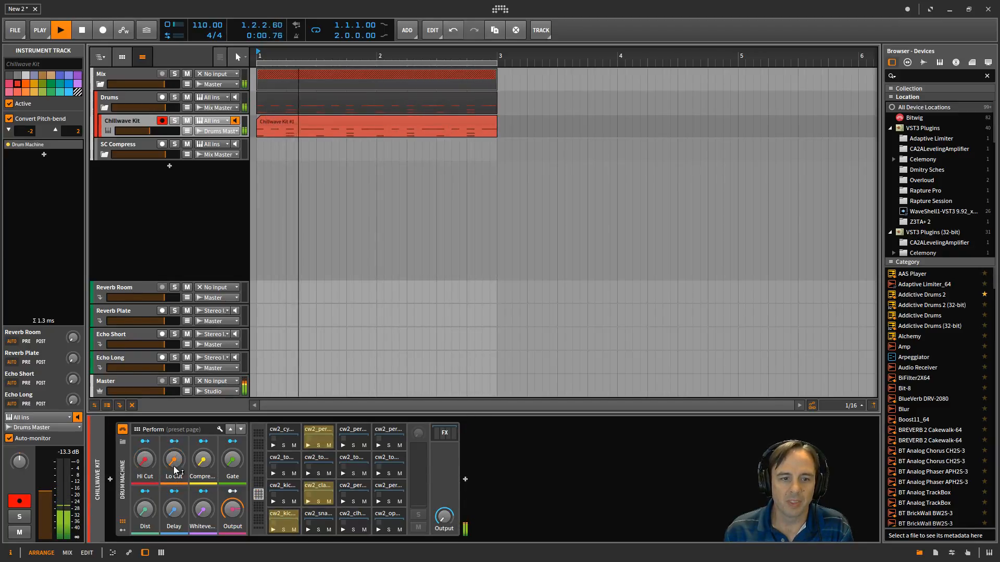
{"action": "left_click_drag", "start_coordinate": [146, 519], "coordinate": [210, 519]}
{"action": "key", "text": "space"}
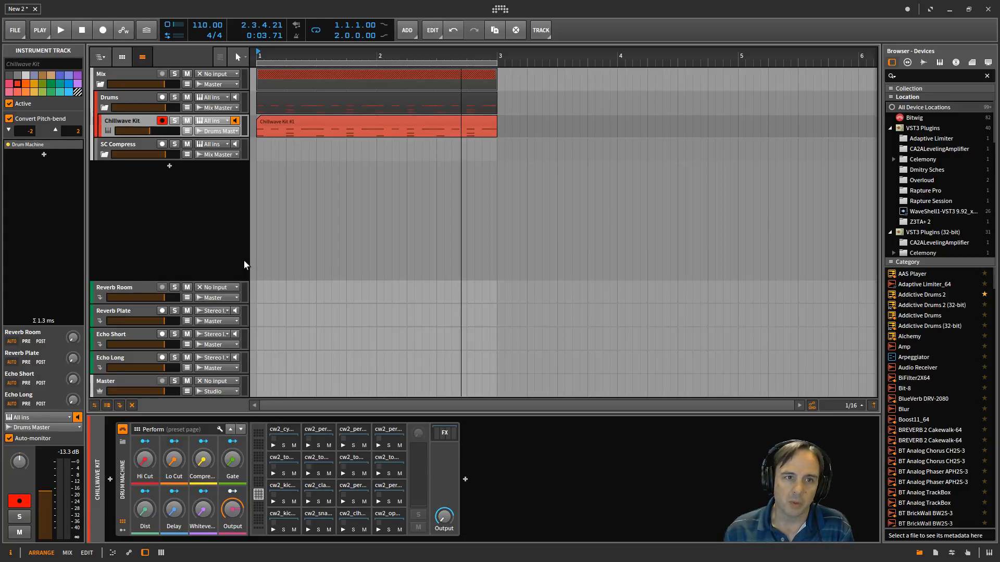
Insert the Warm Saturator preset as the first effect on the Drums group track
{"action": "left_click", "coordinate": [129, 98]}
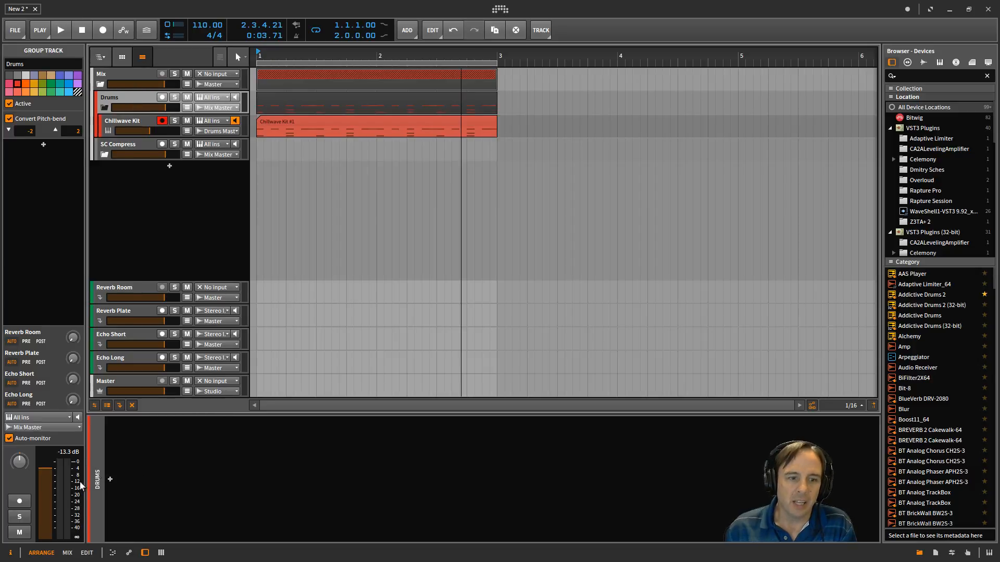
{"action": "left_click", "coordinate": [110, 480]}
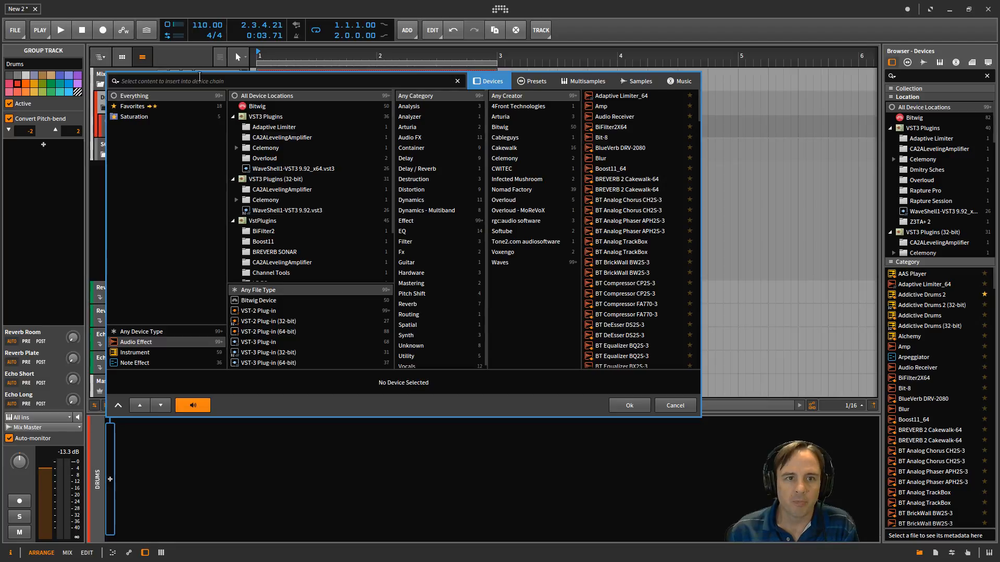
{"action": "type", "text": "satu"}
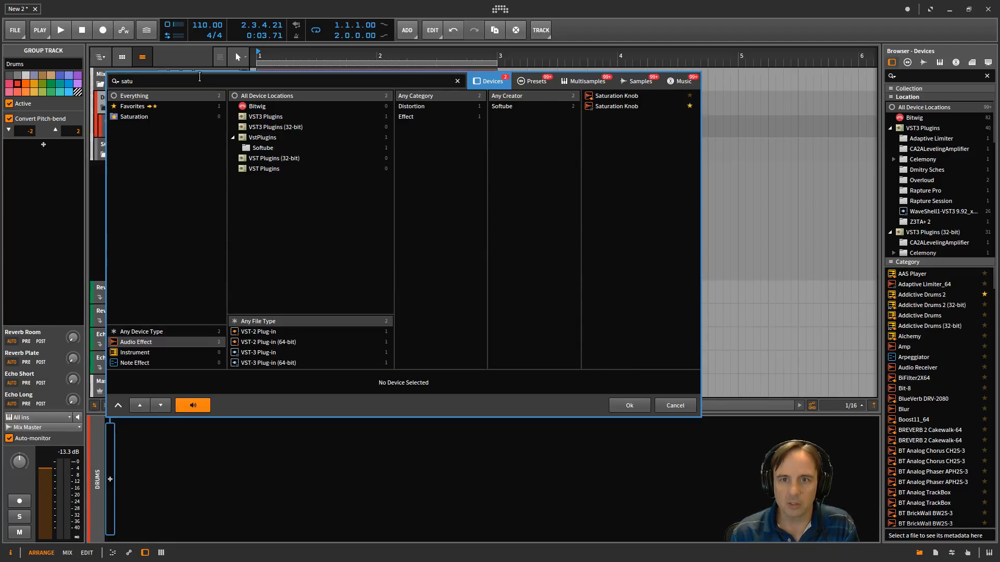
{"action": "left_click", "coordinate": [543, 82]}
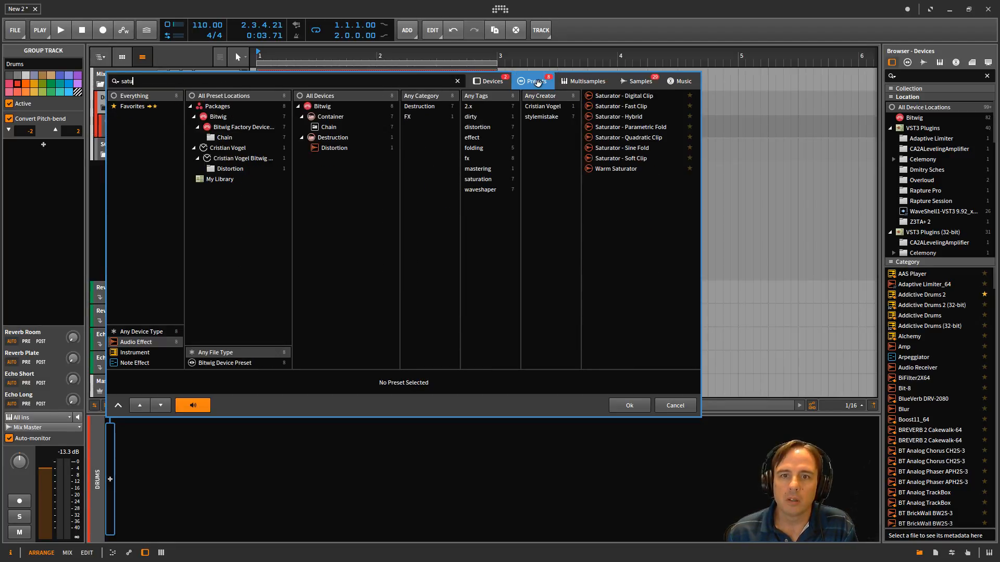
{"action": "left_click", "coordinate": [607, 168]}
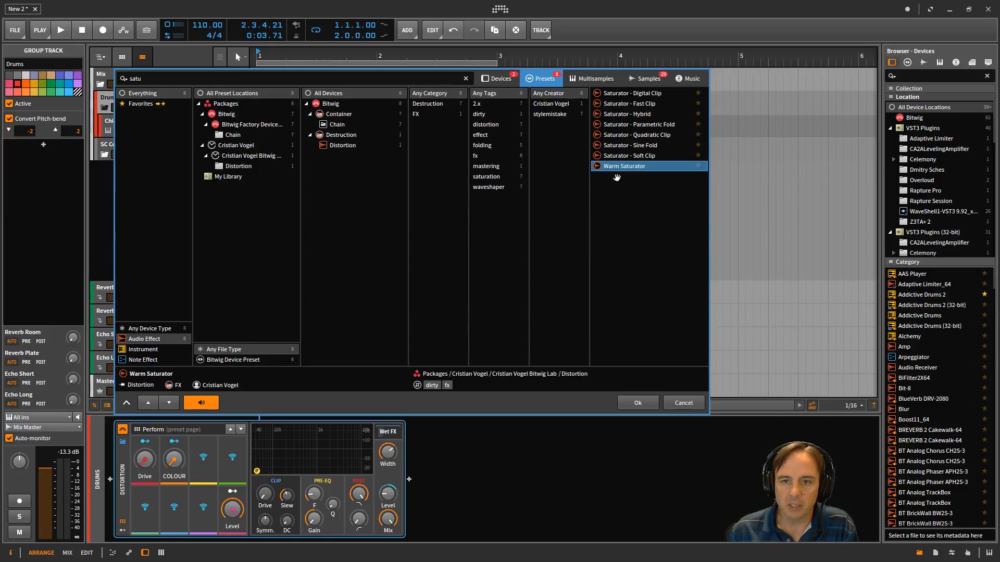
{"action": "left_click", "coordinate": [634, 404]}
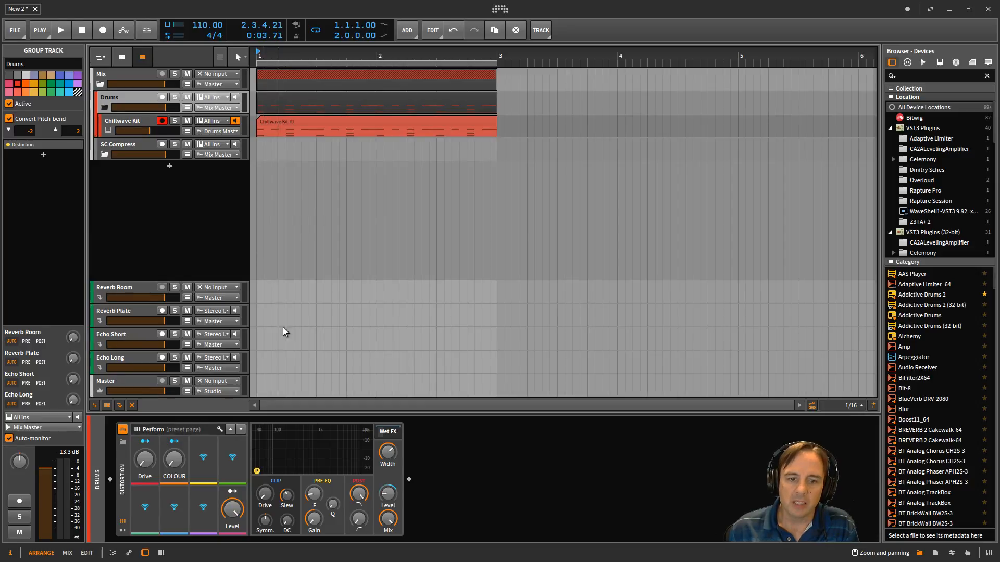
Lower the Distortion device's Mix while listening to the drum loop, and stop playback
{"action": "key", "text": "space"}
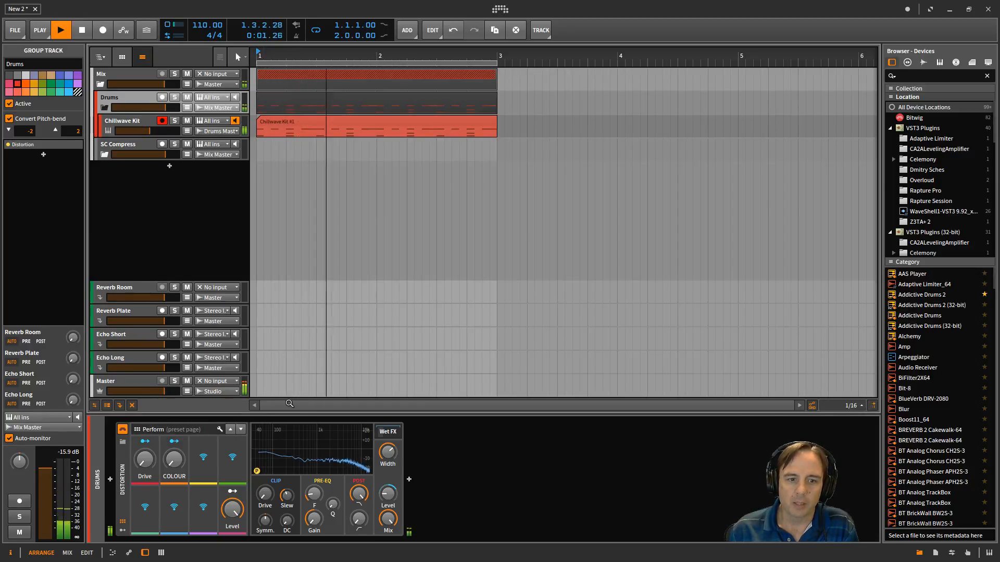
{"action": "left_click_drag", "start_coordinate": [387, 521], "coordinate": [387, 556]}
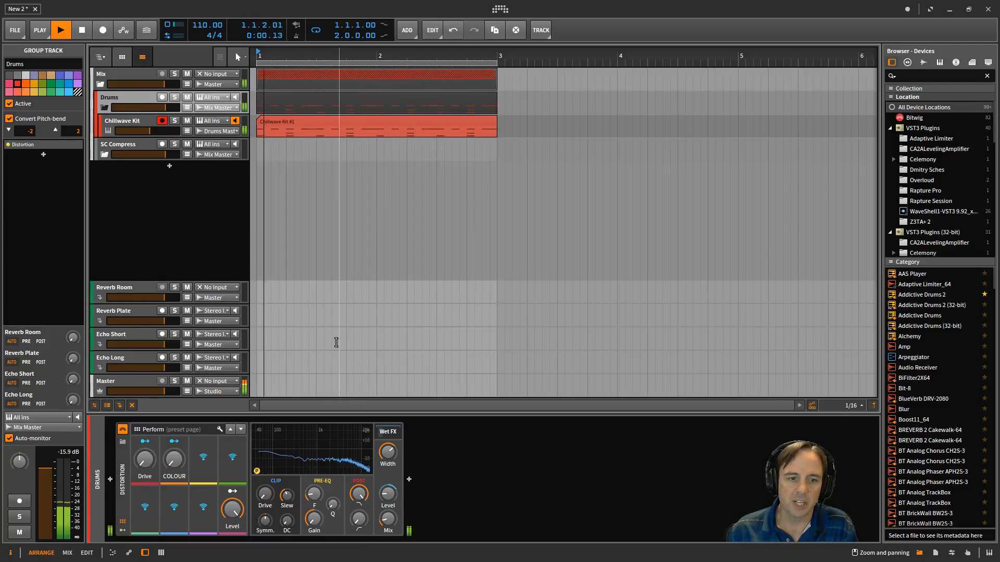
{"action": "left_click_drag", "start_coordinate": [175, 461], "coordinate": [175, 461]}
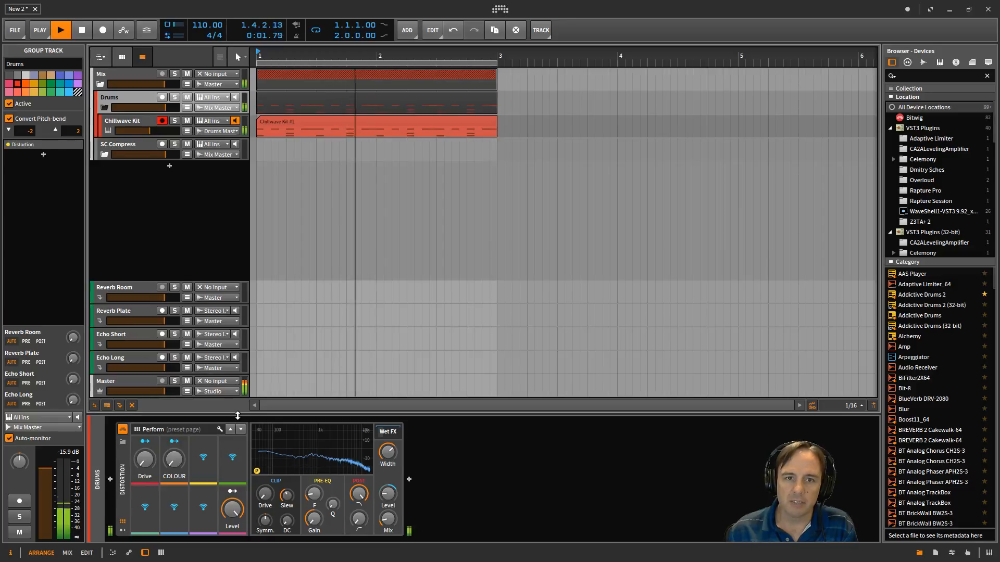
{"action": "key", "text": "space"}
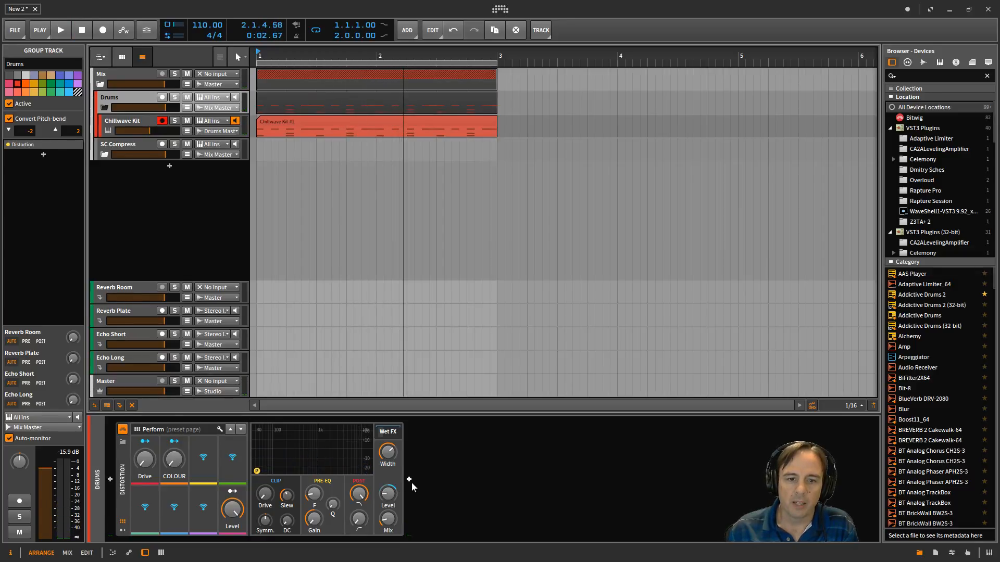
Add Bitwig's Compressor after the Distortion device on the Drums group track
{"action": "left_click", "coordinate": [409, 479]}
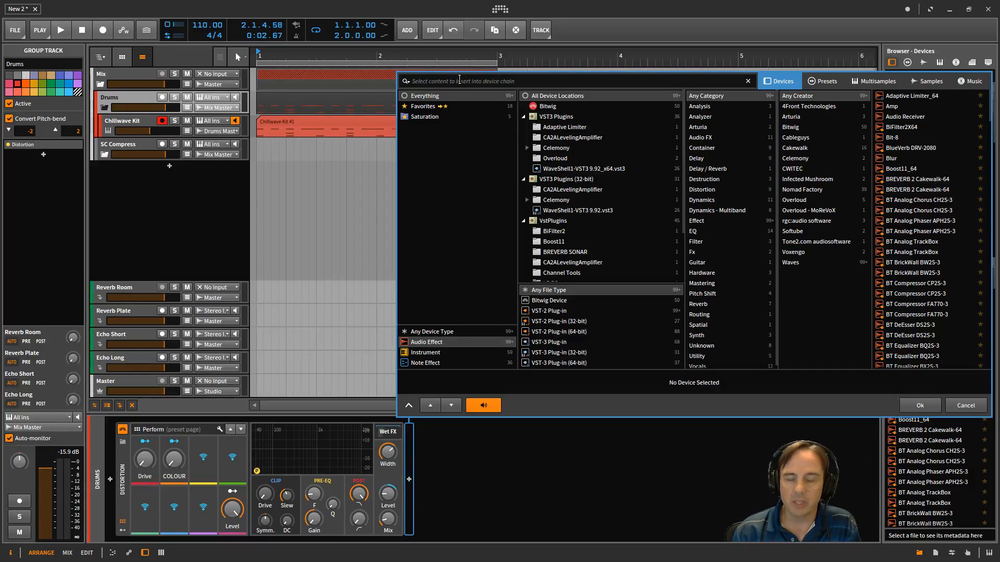
{"action": "type", "text": "comp"}
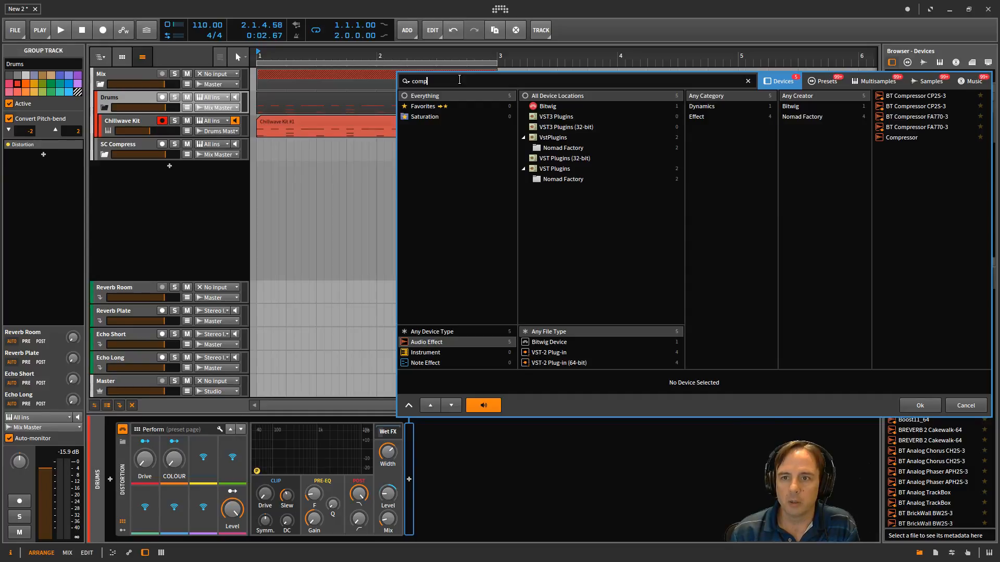
{"action": "left_click", "coordinate": [904, 138]}
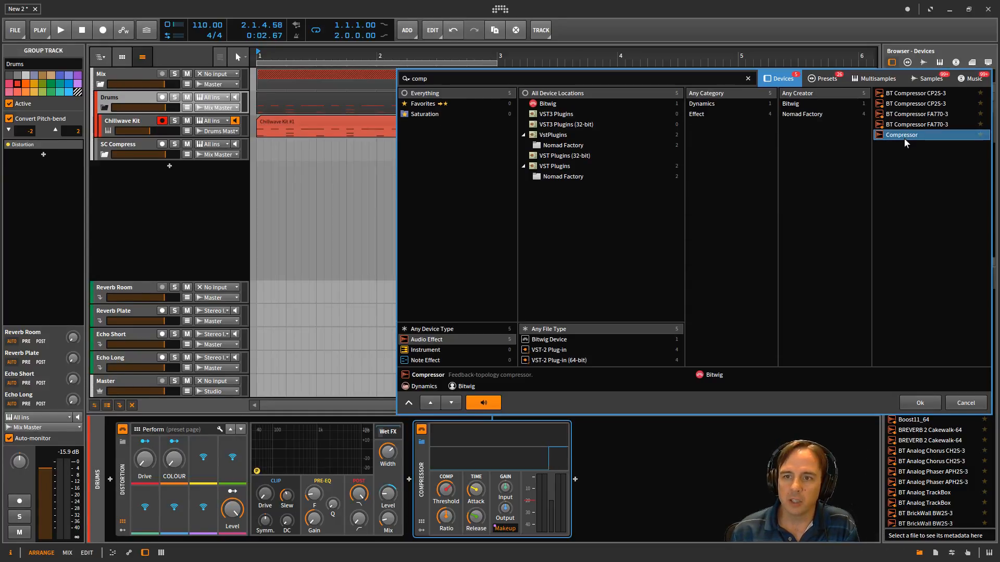
{"action": "left_click", "coordinate": [919, 403]}
Set the Compressor's Threshold to about -27.9 dB and raise its Release slightly while the drum loop plays
{"action": "key", "text": "space"}
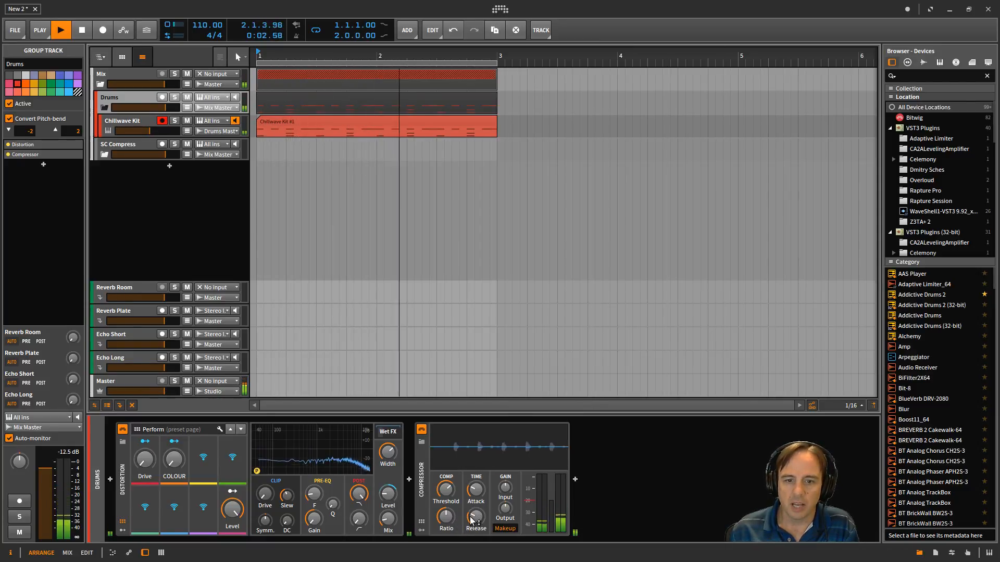
{"action": "left_click_drag", "start_coordinate": [445, 489], "coordinate": [445, 501]}
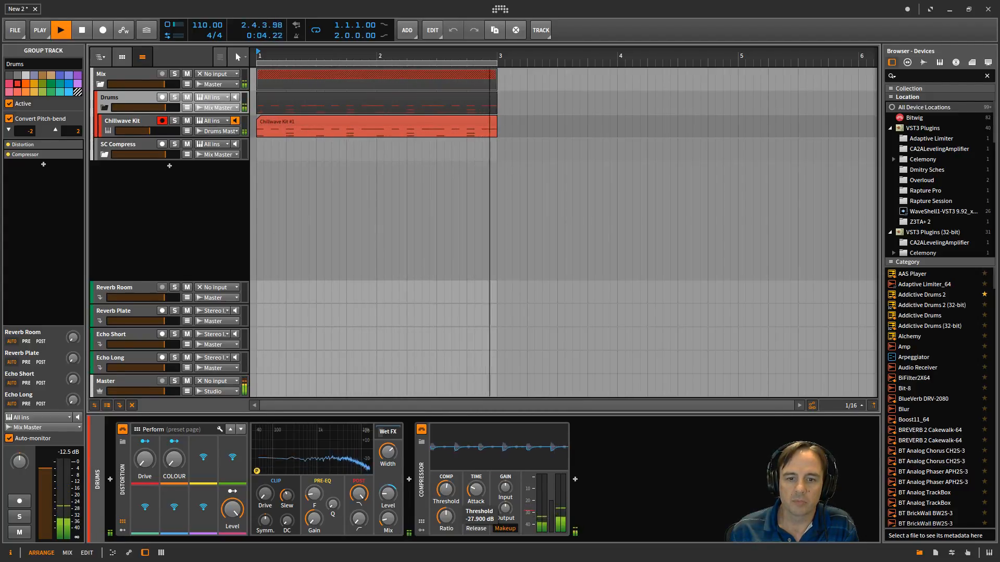
{"action": "left_click_drag", "start_coordinate": [475, 516], "coordinate": [476, 512]}
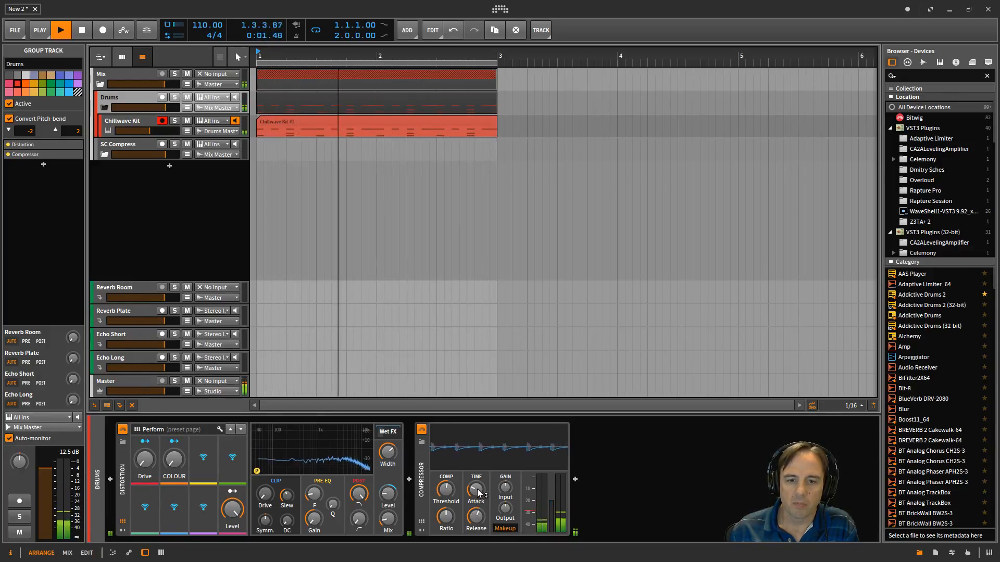
{"action": "key", "text": "space"}
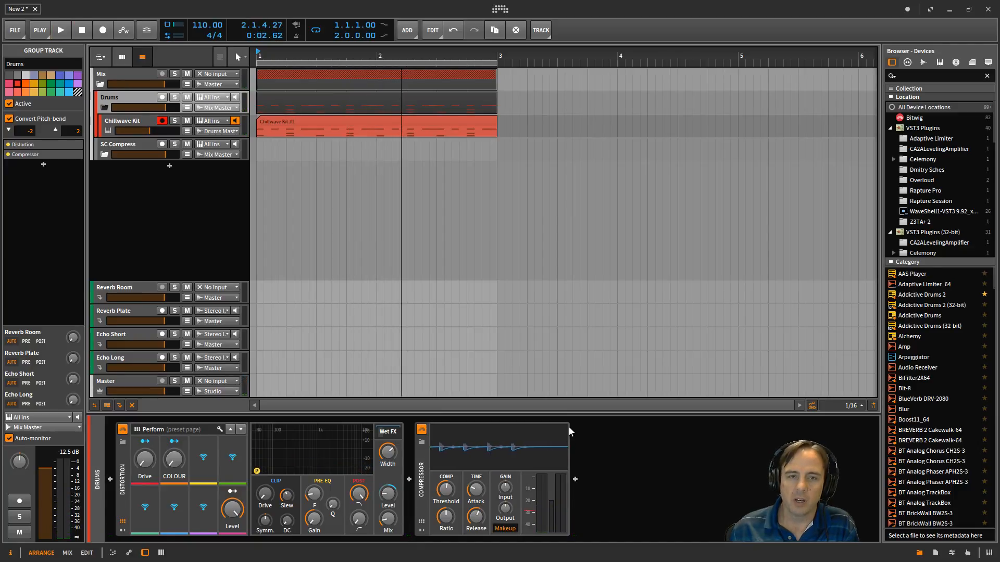
Add an EQ-5 after the Compressor on the Drums group track
{"action": "left_click", "coordinate": [575, 479]}
{"action": "type", "text": "eq"}
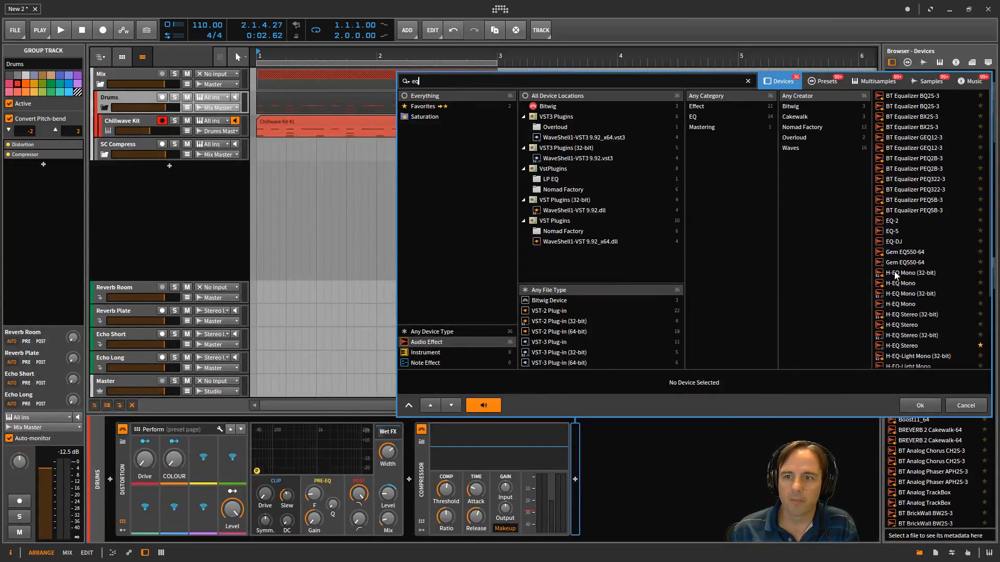
{"action": "left_click", "coordinate": [895, 232]}
{"action": "left_click", "coordinate": [924, 404]}
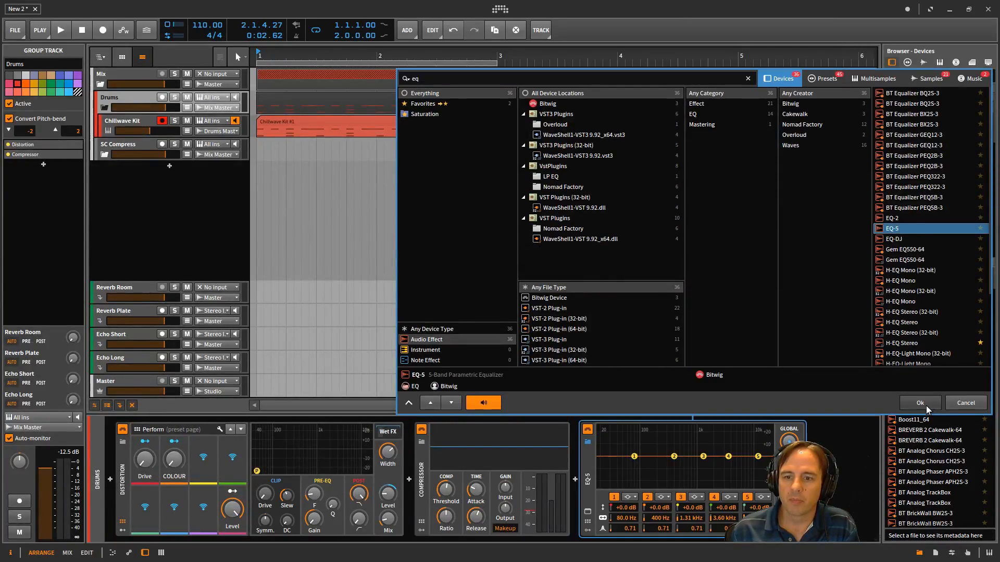
Make EQ-5 band 1 a low-cut filter at about 40.7 Hz while the drum loop plays
{"action": "key", "text": "space"}
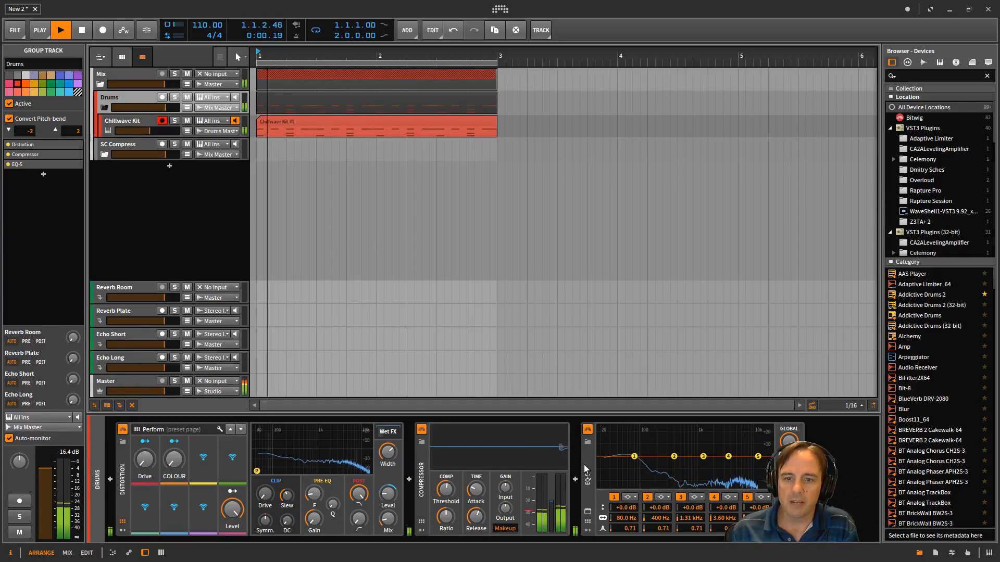
{"action": "left_click", "coordinate": [629, 497]}
{"action": "left_click", "coordinate": [644, 515]}
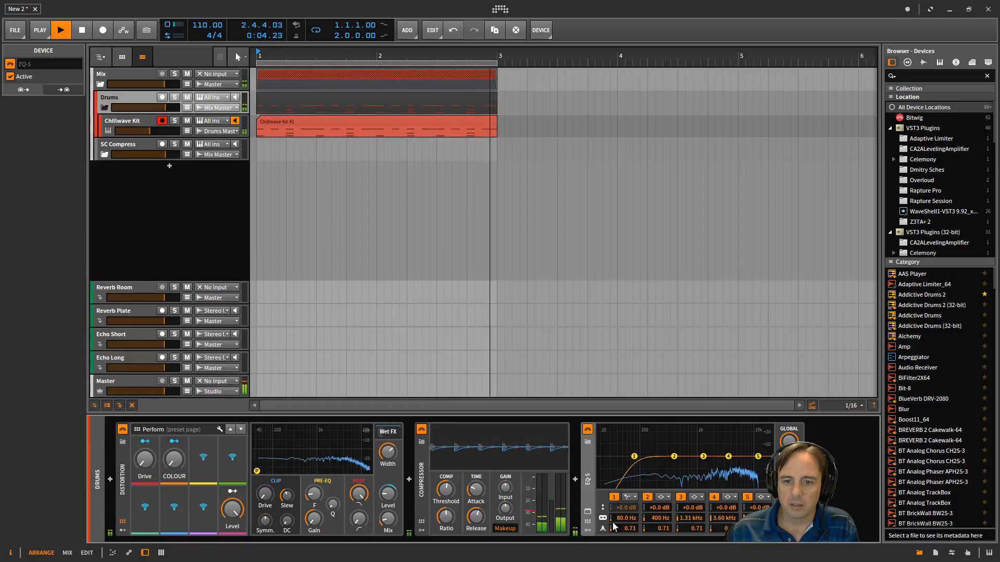
{"action": "left_click_drag", "start_coordinate": [625, 518], "coordinate": [626, 531]}
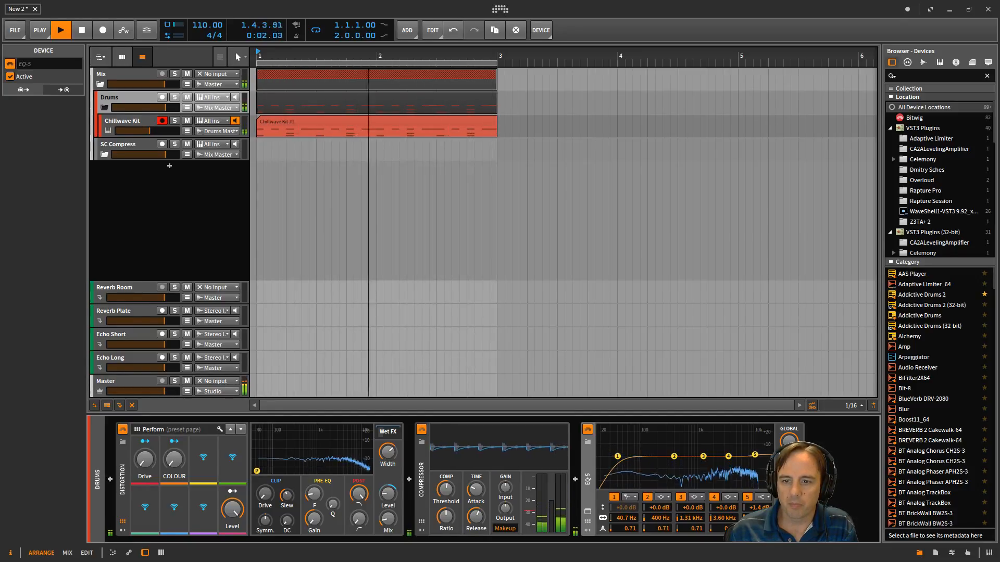
Boost EQ-5 band 5 to about +1.6 dB and band 2 to about +2.3 dB at 376 Hz, and stop playback
{"action": "left_click_drag", "start_coordinate": [756, 510], "coordinate": [756, 508]}
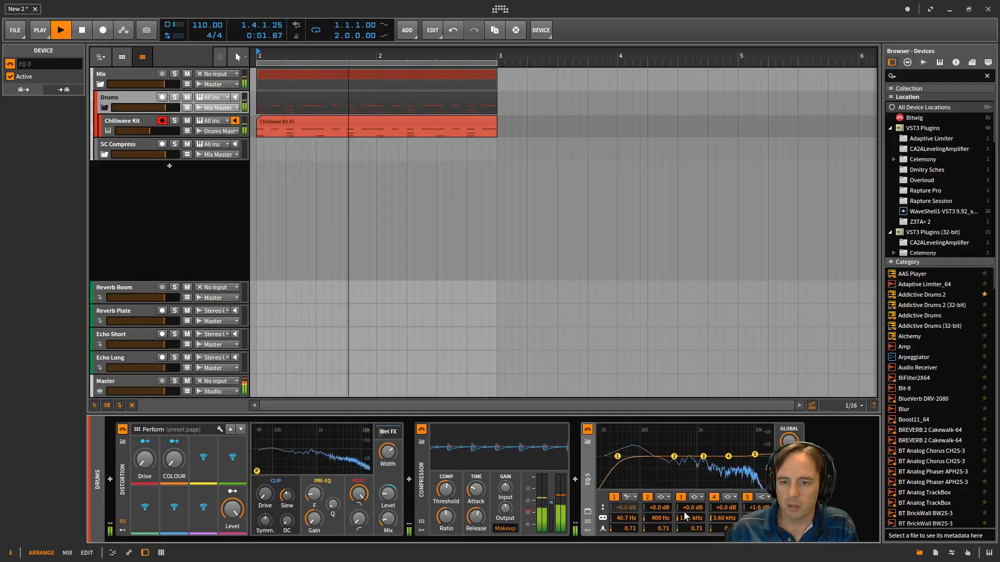
{"action": "left_click_drag", "start_coordinate": [676, 461], "coordinate": [675, 457]}
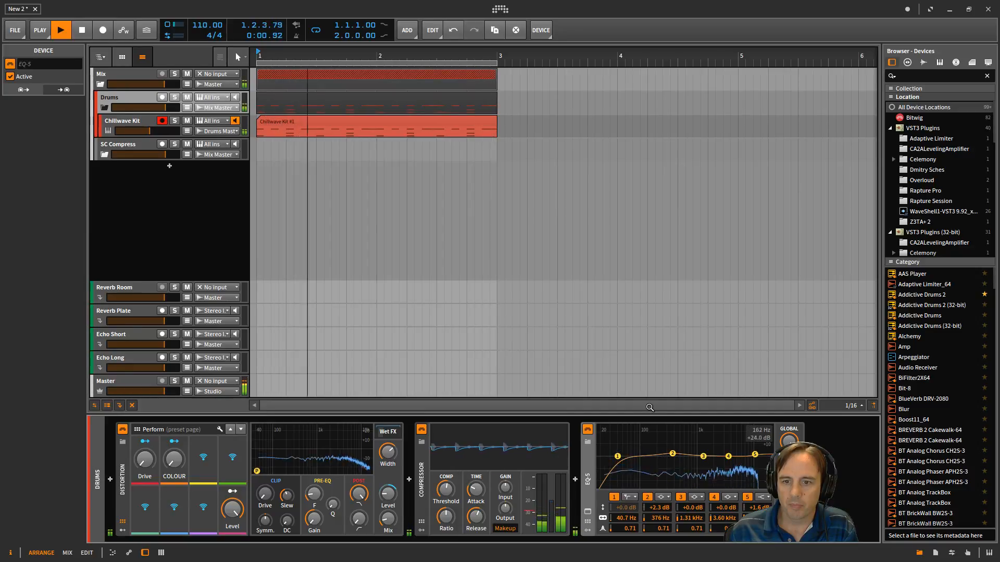
{"action": "key", "text": "space"}
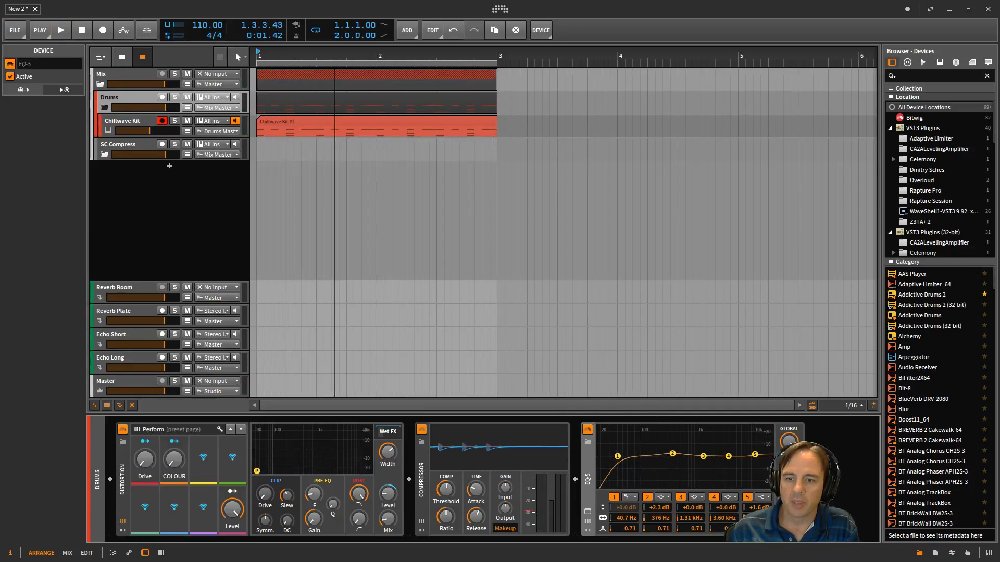
Choose the Spectrum Analyzer as the device to insert after EQ-5
{"action": "left_click", "coordinate": [809, 479]}
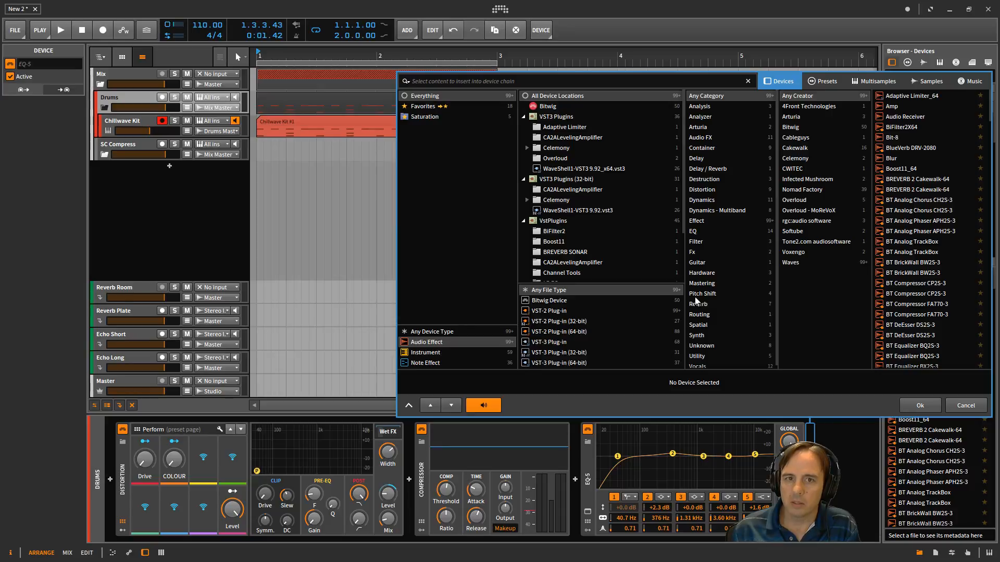
{"action": "type", "text": "sp"}
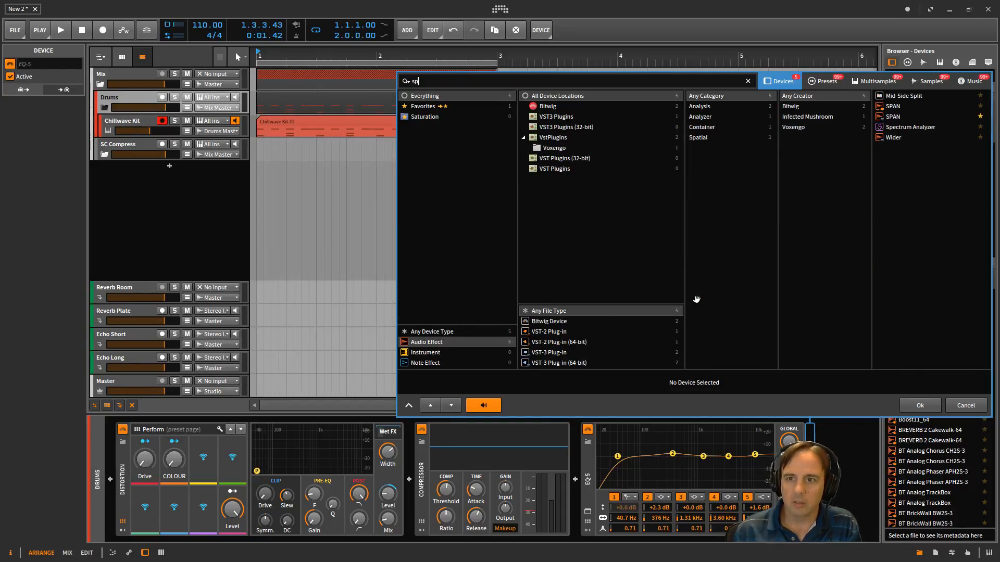
{"action": "left_click", "coordinate": [909, 127]}
Enable the Spectrum Analyzer's B trace for the right channel and watch the drum loop's spectrum during playback
{"action": "left_click_drag", "start_coordinate": [645, 539], "coordinate": [833, 539]}
{"action": "key", "text": "space"}
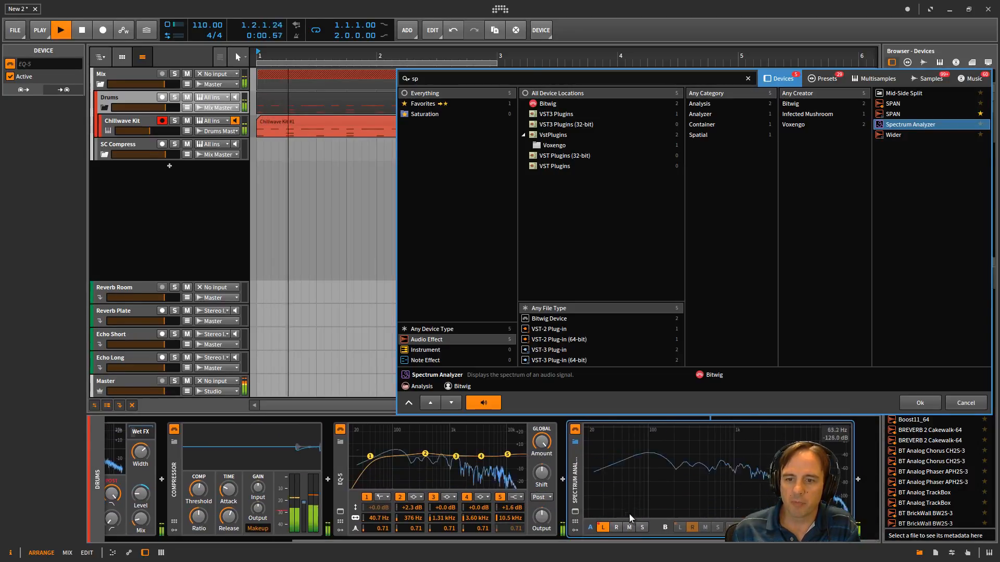
{"action": "left_click", "coordinate": [663, 527]}
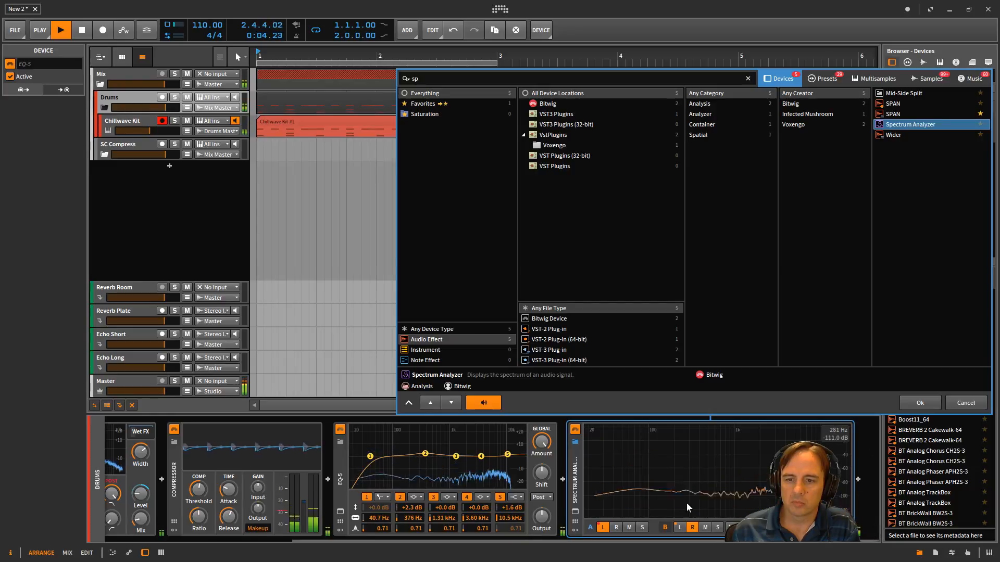
{"action": "key", "text": "space"}
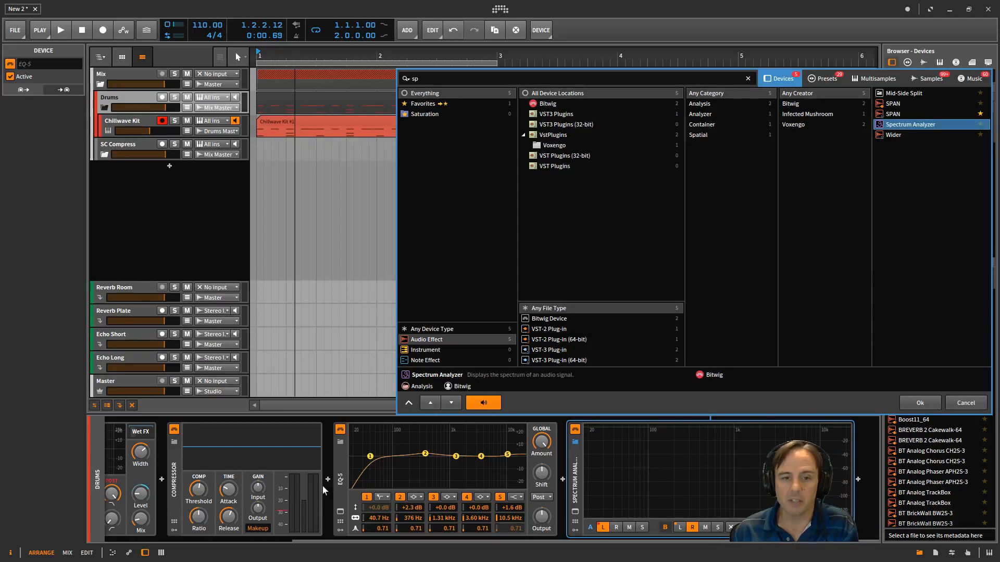
{"action": "left_click_drag", "start_coordinate": [351, 538], "coordinate": [152, 532]}
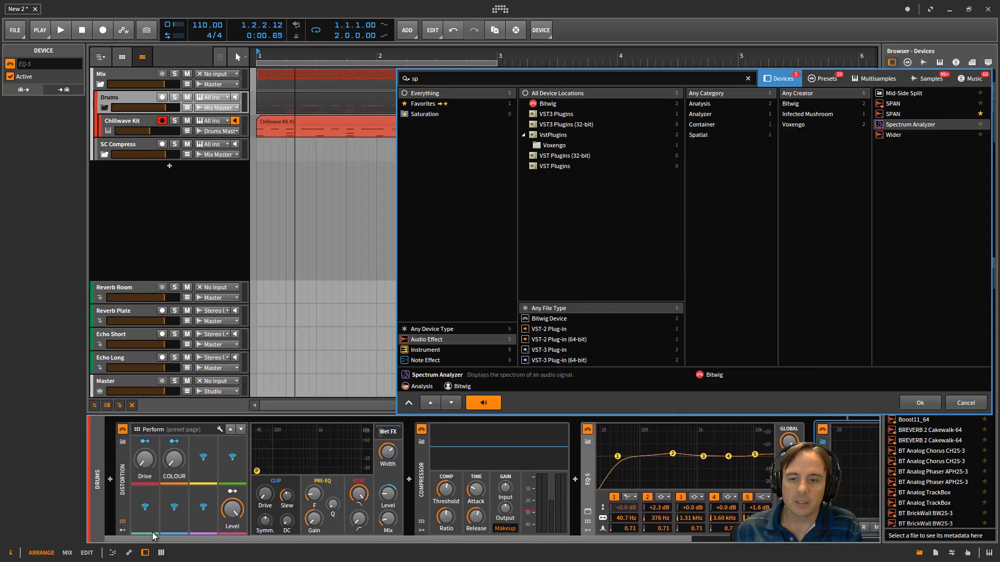
Insert a Chain container device at the start of the Drums track's device chain, ahead of Distortion
{"action": "left_click", "coordinate": [110, 480]}
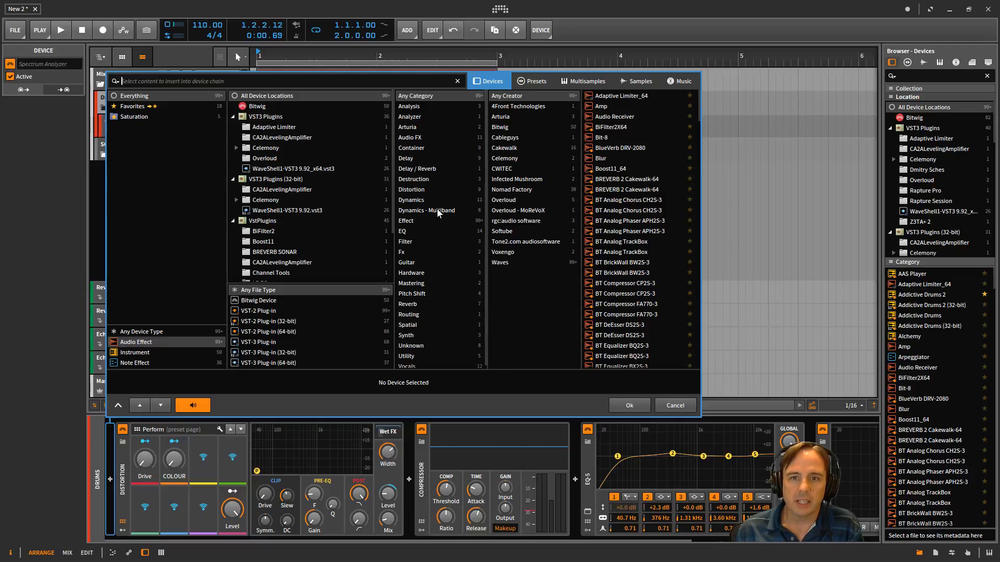
{"action": "type", "text": "cha"}
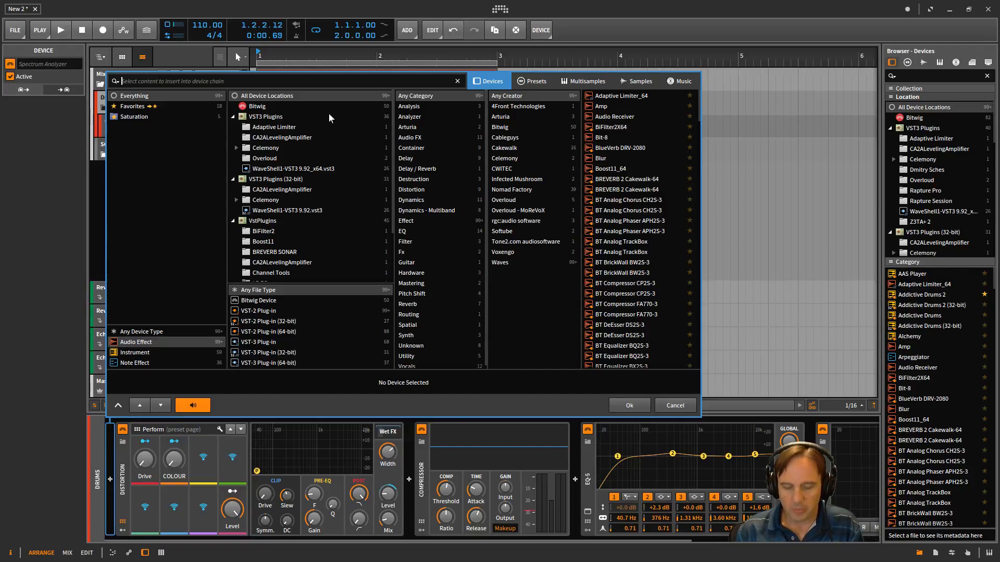
{"action": "type", "text": "i"}
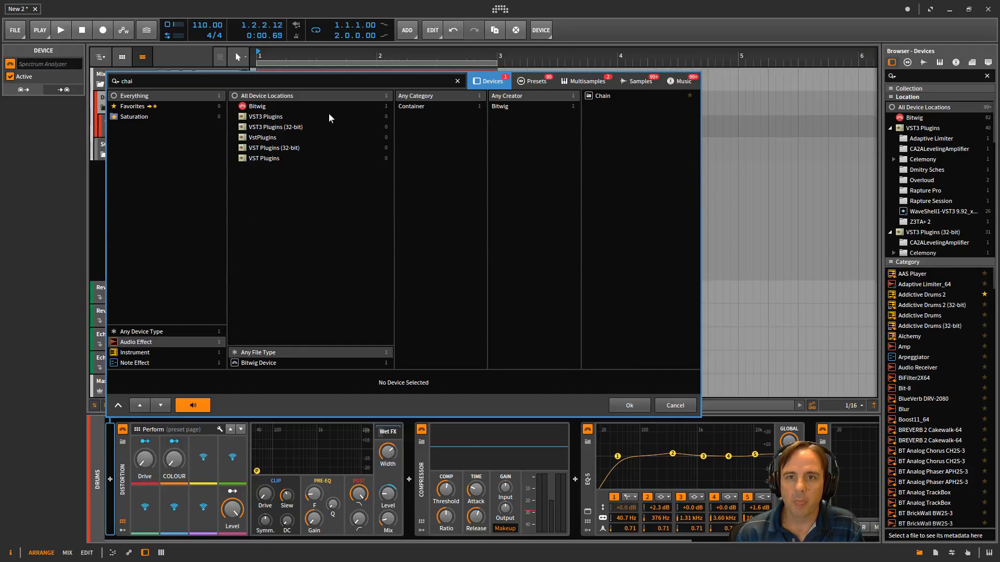
{"action": "left_click", "coordinate": [600, 95]}
{"action": "double_click", "coordinate": [600, 95]}
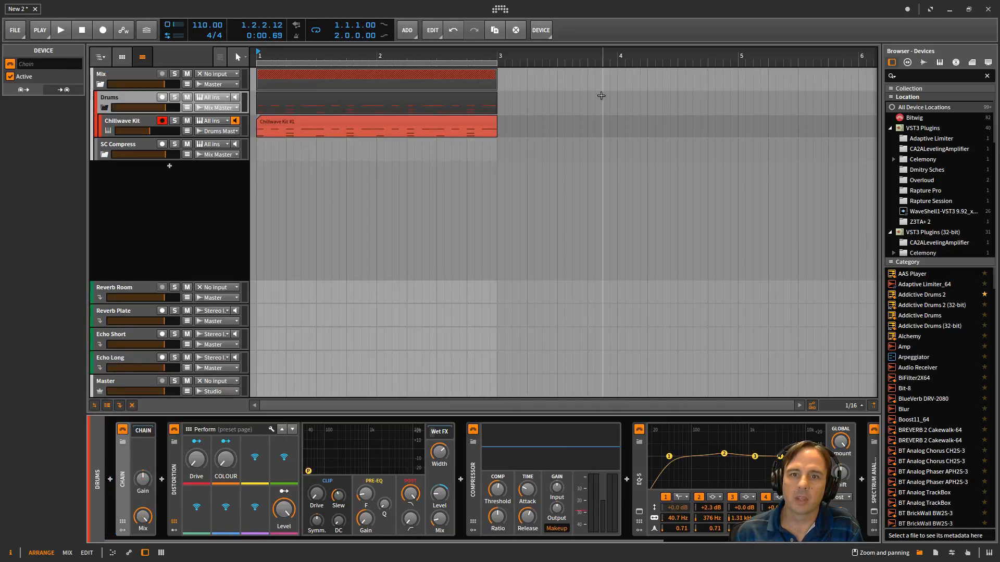
Move the Distortion, Compressor, EQ-5 and Spectrum Analyzer together into the Chain device on the Drums track
{"action": "left_click", "coordinate": [168, 473]}
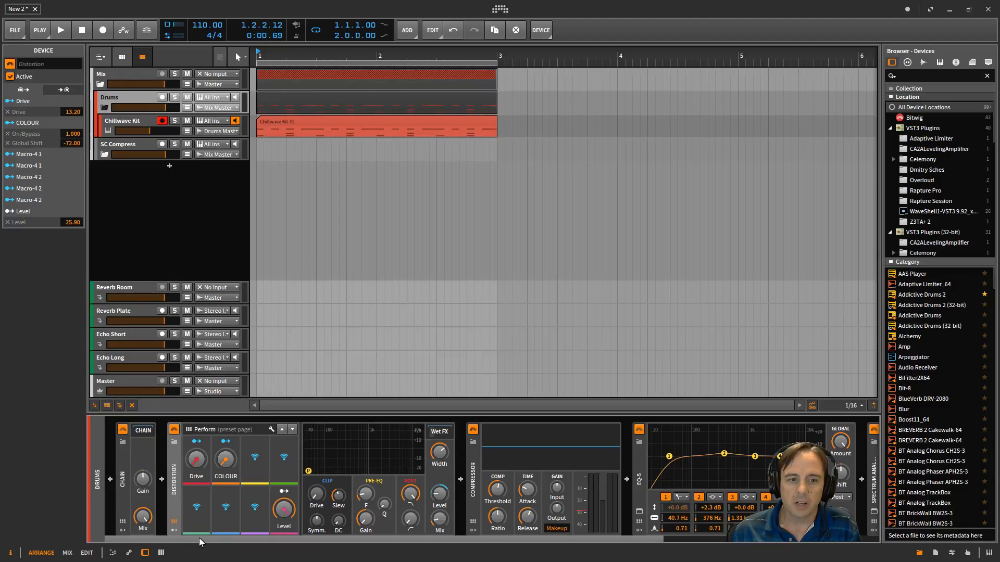
{"action": "left_click_drag", "start_coordinate": [262, 540], "coordinate": [513, 539]}
{"action": "key", "text": "ctrl+a"}
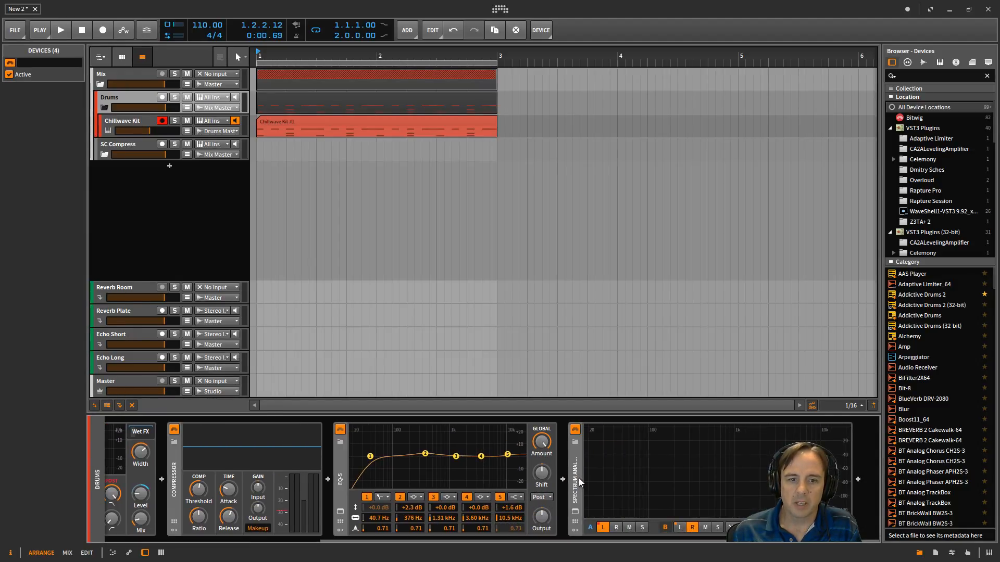
{"action": "left_click_drag", "start_coordinate": [503, 538], "coordinate": [261, 539]}
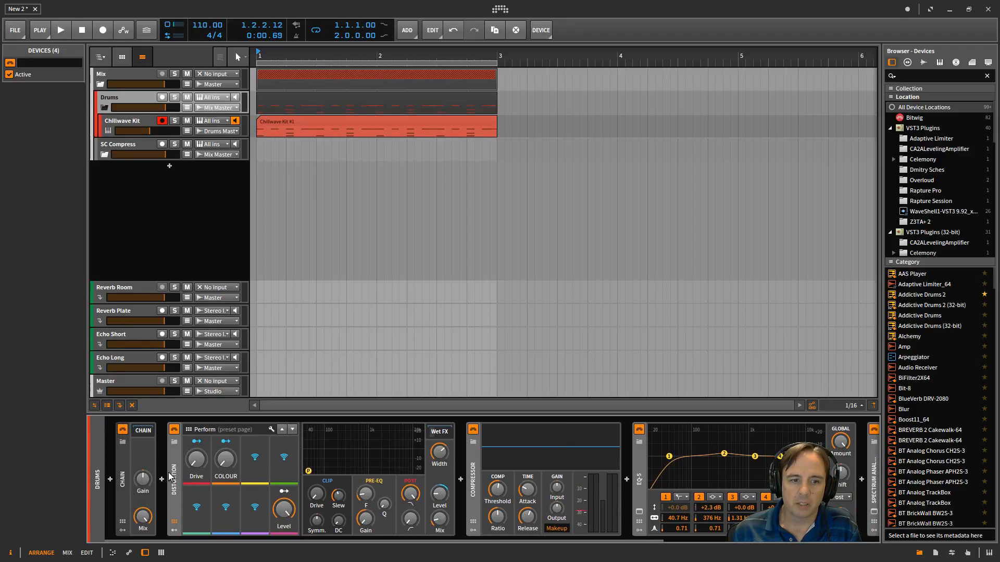
{"action": "left_click_drag", "start_coordinate": [172, 474], "coordinate": [145, 431]}
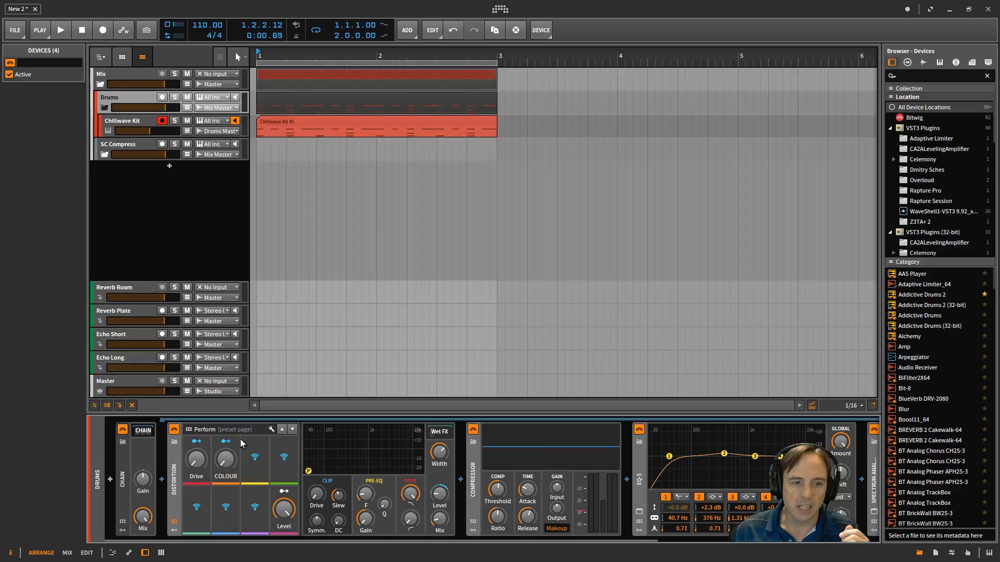
Show the Chain's remote controls and collapse its nested devices on the Drums track
{"action": "left_click", "coordinate": [140, 431]}
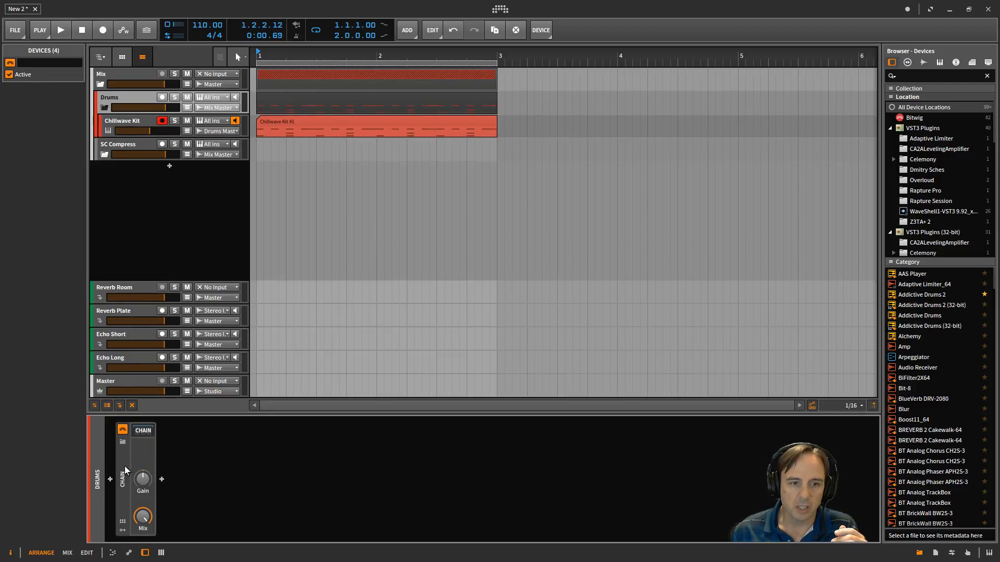
{"action": "left_click", "coordinate": [142, 431]}
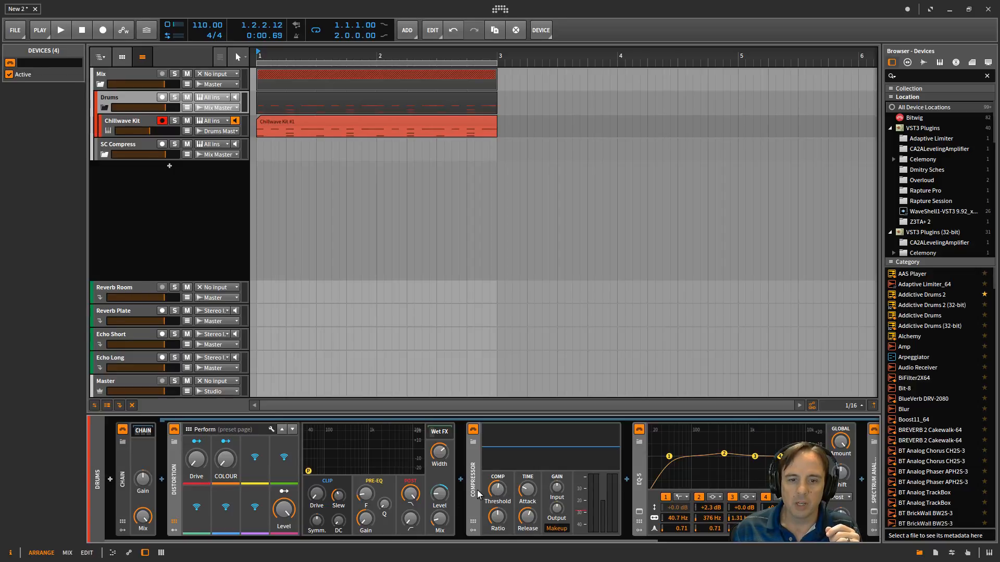
{"action": "left_click", "coordinate": [123, 522]}
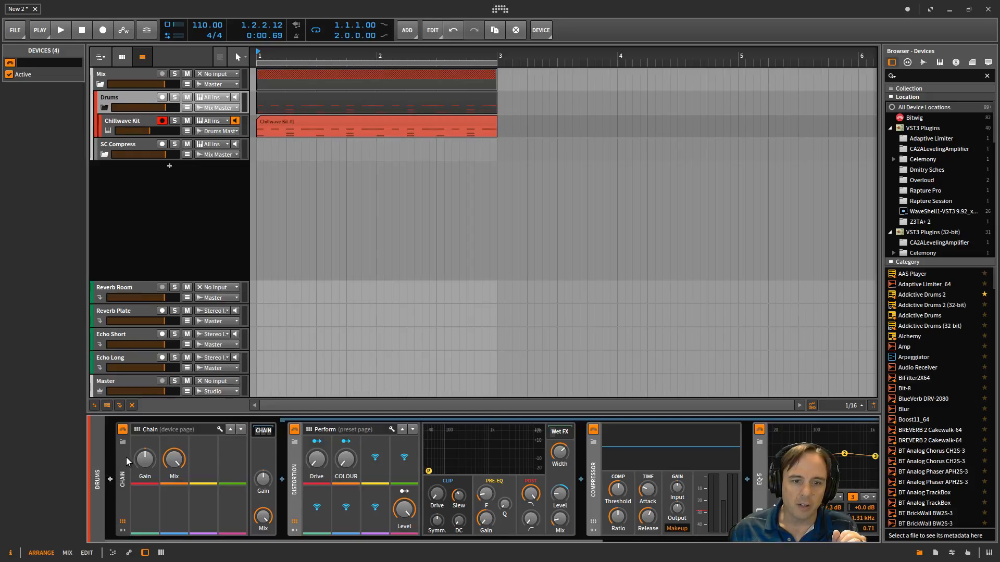
{"action": "left_click", "coordinate": [262, 430]}
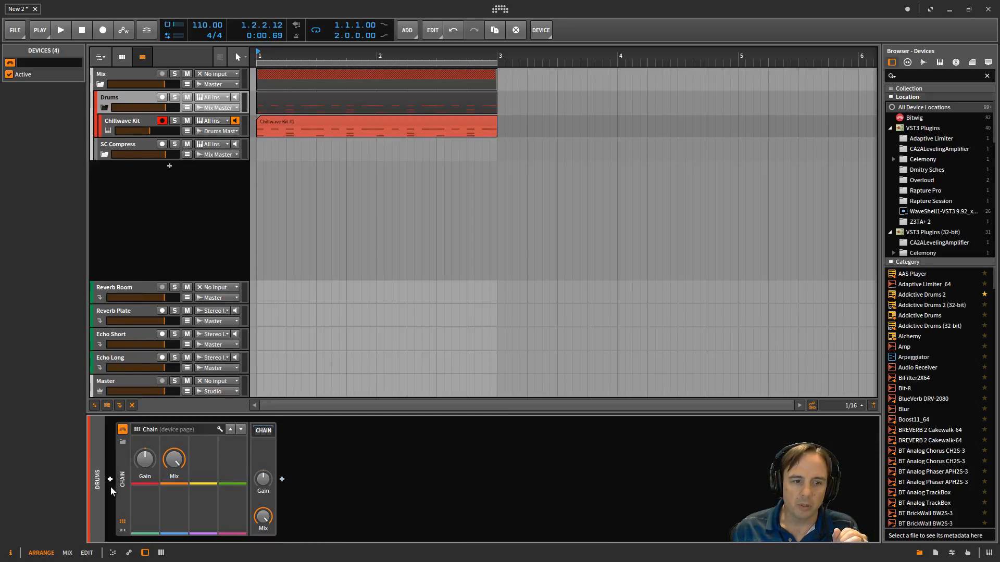
Start saving the Chain as a library preset named RZT Mix Chain with the category Multi-FX
{"action": "right_click", "coordinate": [123, 479]}
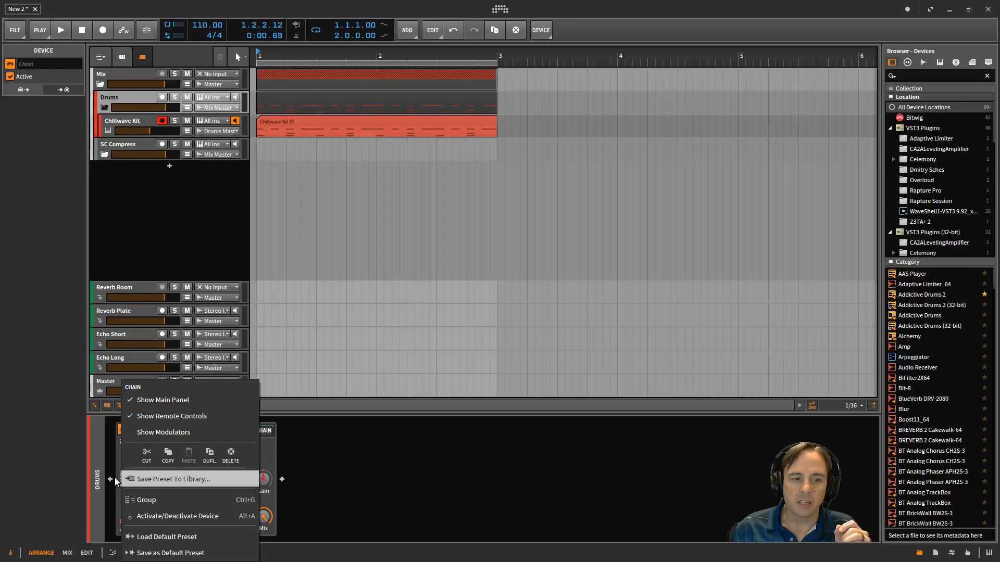
{"action": "left_click", "coordinate": [161, 480]}
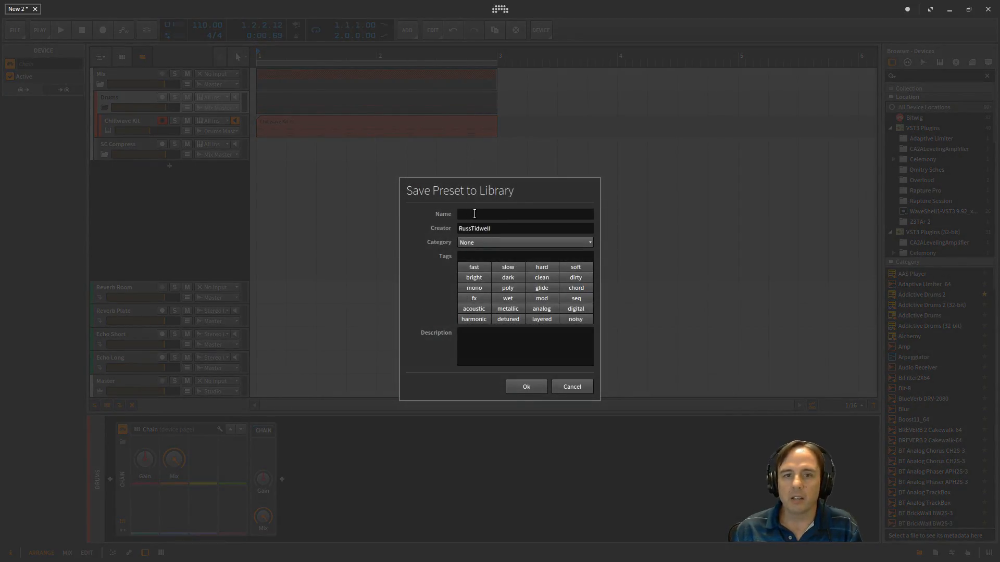
{"action": "type", "text": "RZT Mix"}
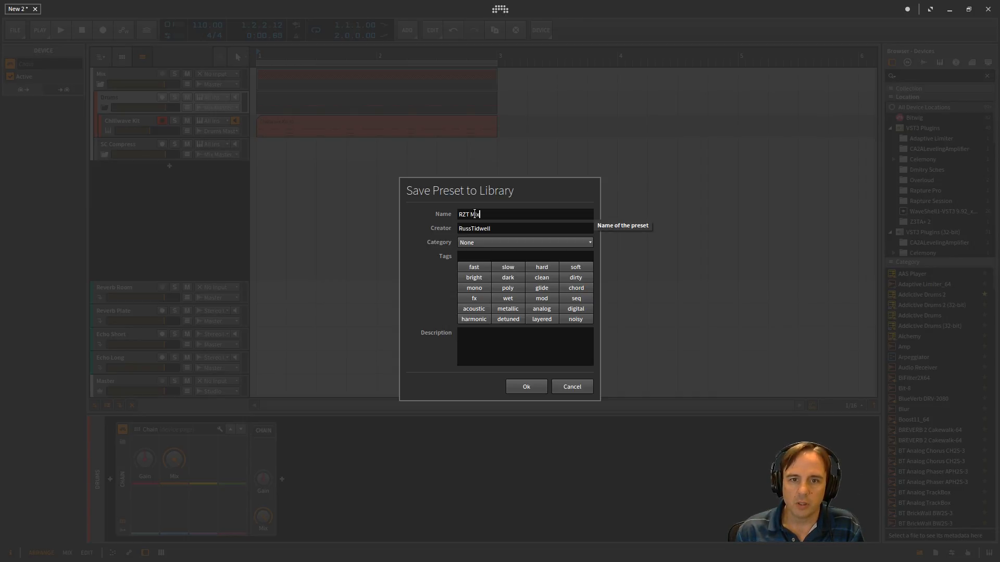
{"action": "type", "text": "hain"}
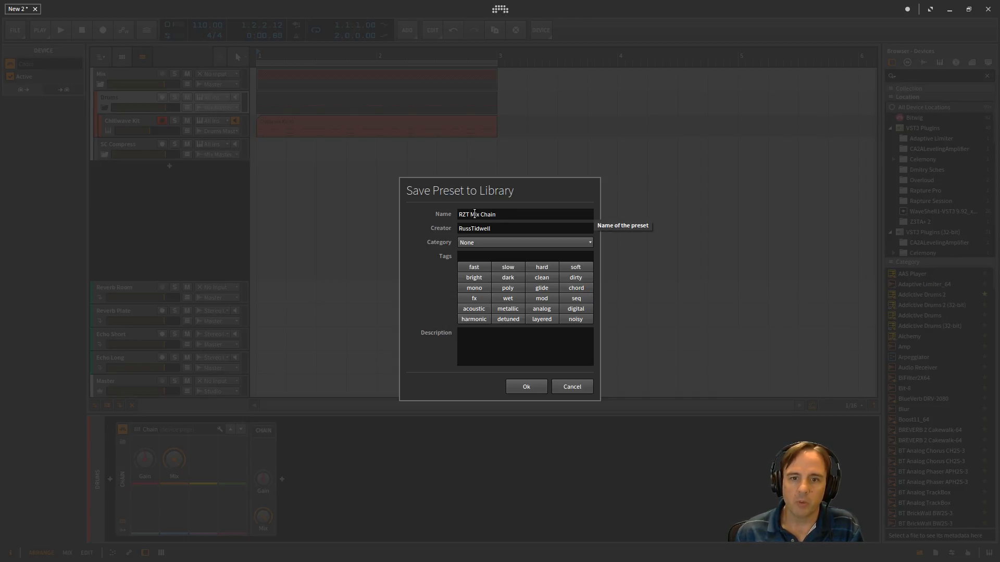
{"action": "left_click", "coordinate": [508, 242]}
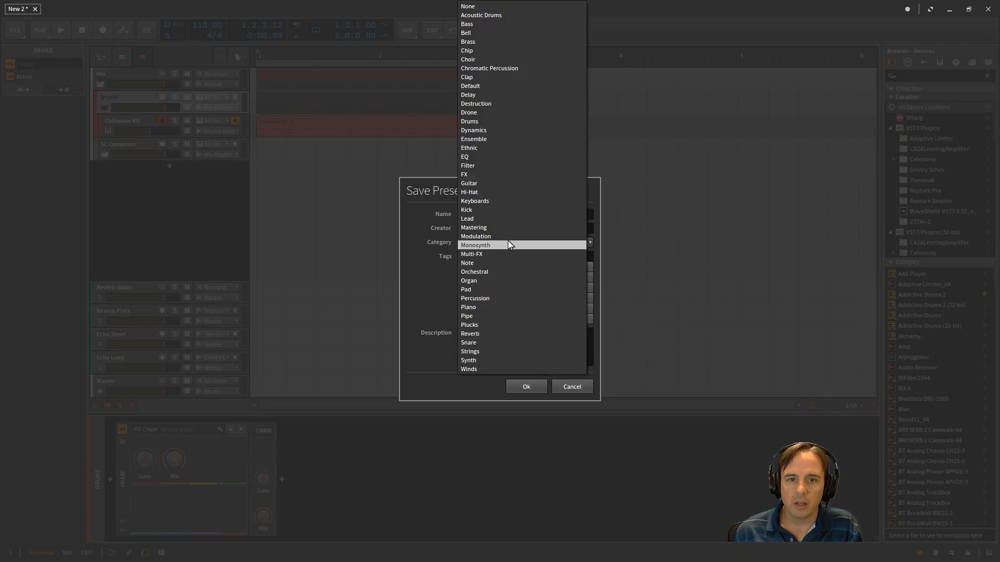
{"action": "left_click", "coordinate": [475, 254]}
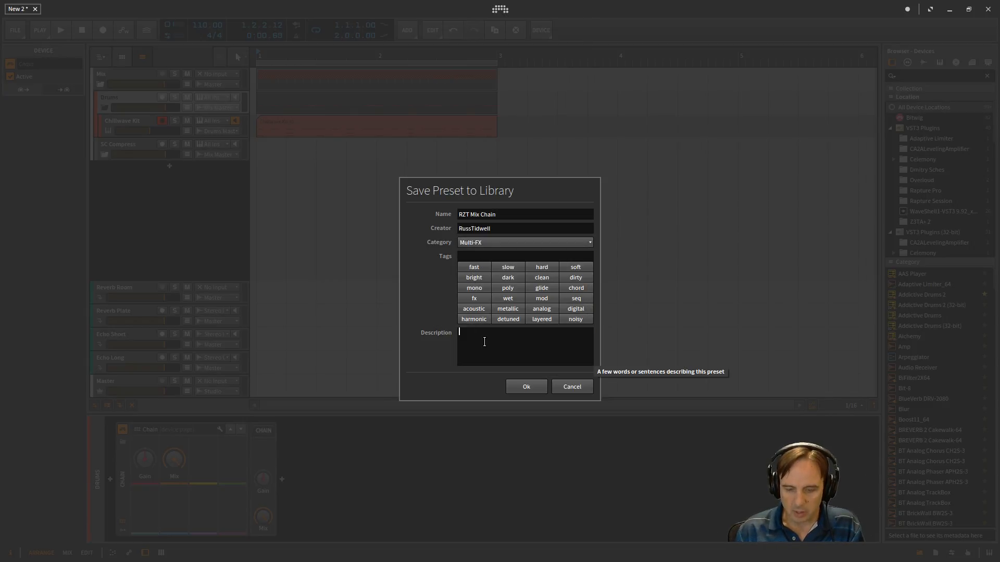
Enter the preset description "Saturation, Compression, EQ, Spectral Analyzer" and save the preset
{"action": "type", "text": "tion, Compre"}
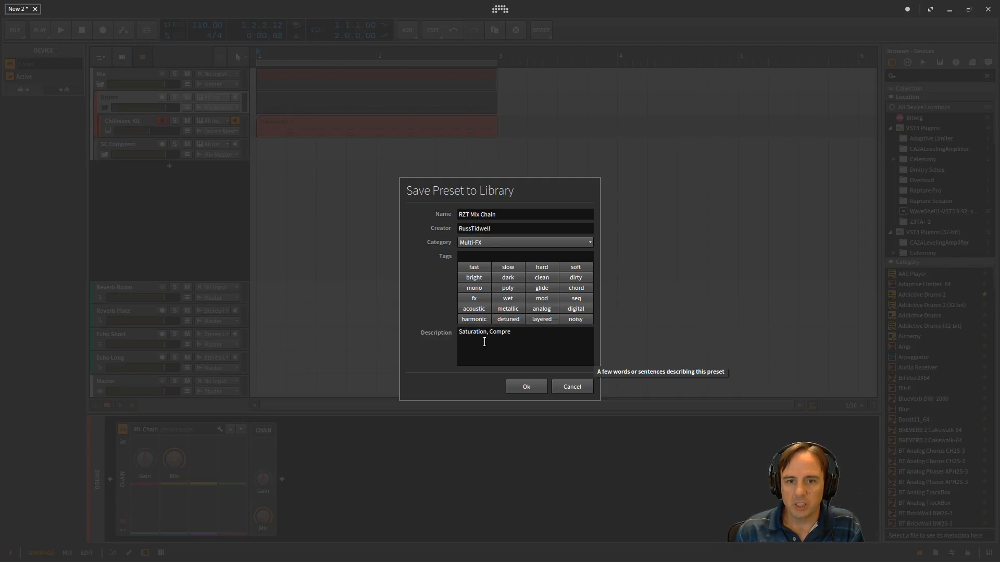
{"action": "type", "text": "ssion, EQ, "}
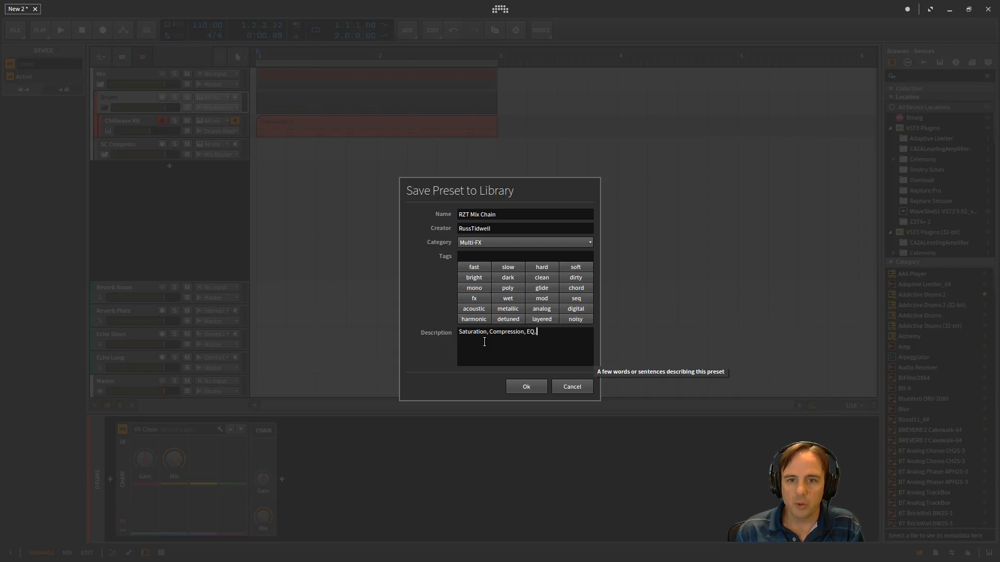
{"action": "type", "text": "Spectral"}
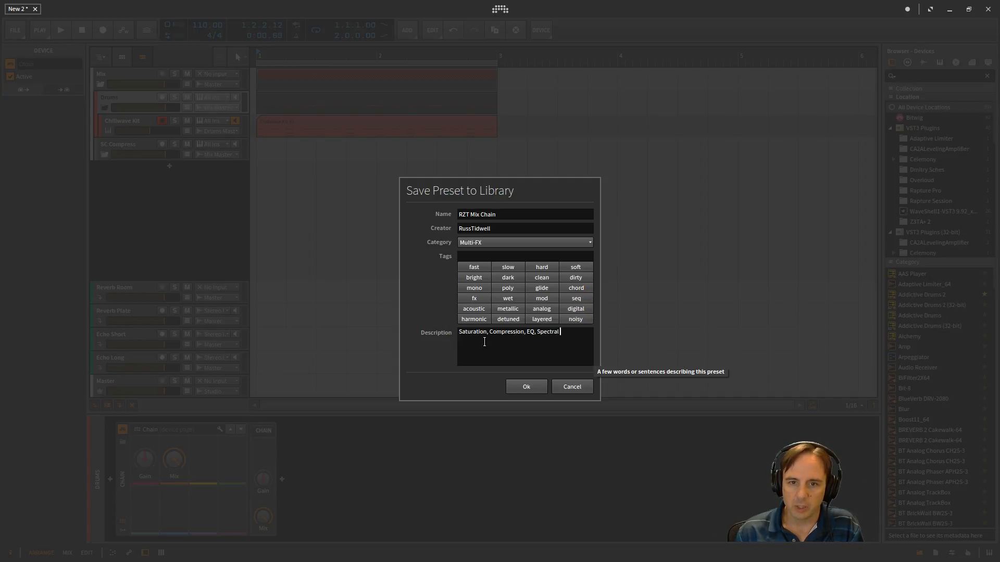
{"action": "type", "text": "Analyzer"}
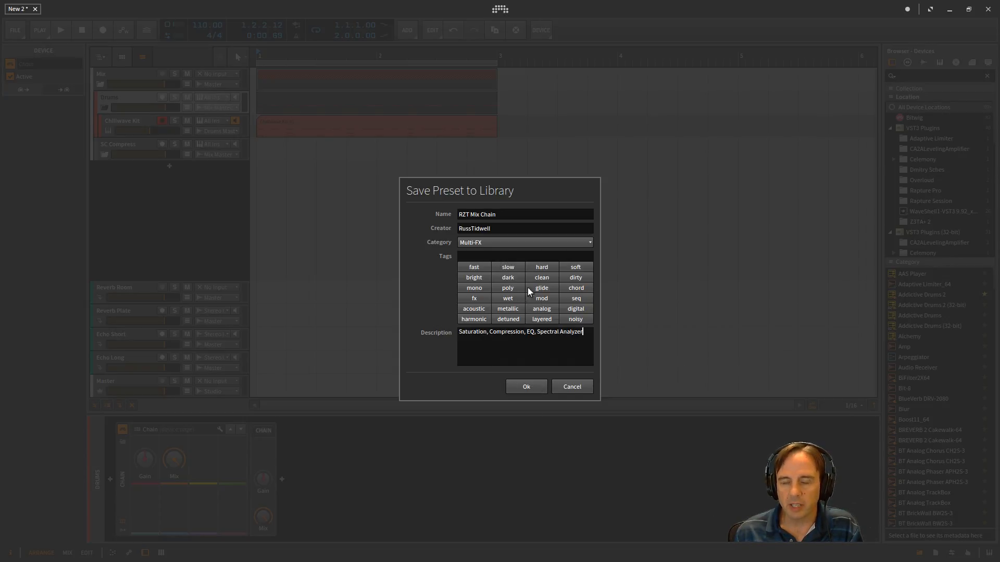
{"action": "left_click", "coordinate": [527, 387]}
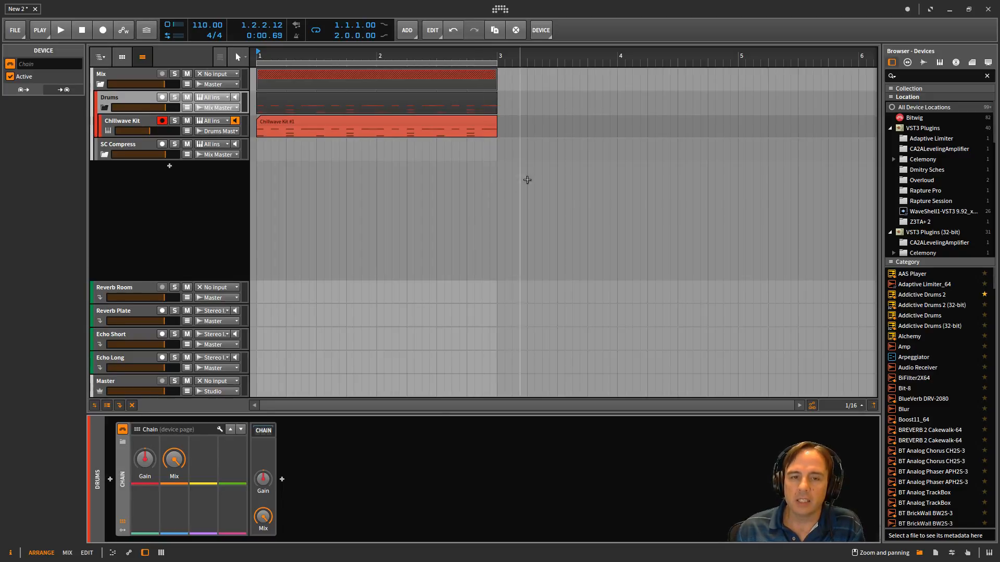
Insert the RZT Mix Chain preset after the Spectrum Analyzer on the SC Compress track
{"action": "left_click", "coordinate": [130, 145]}
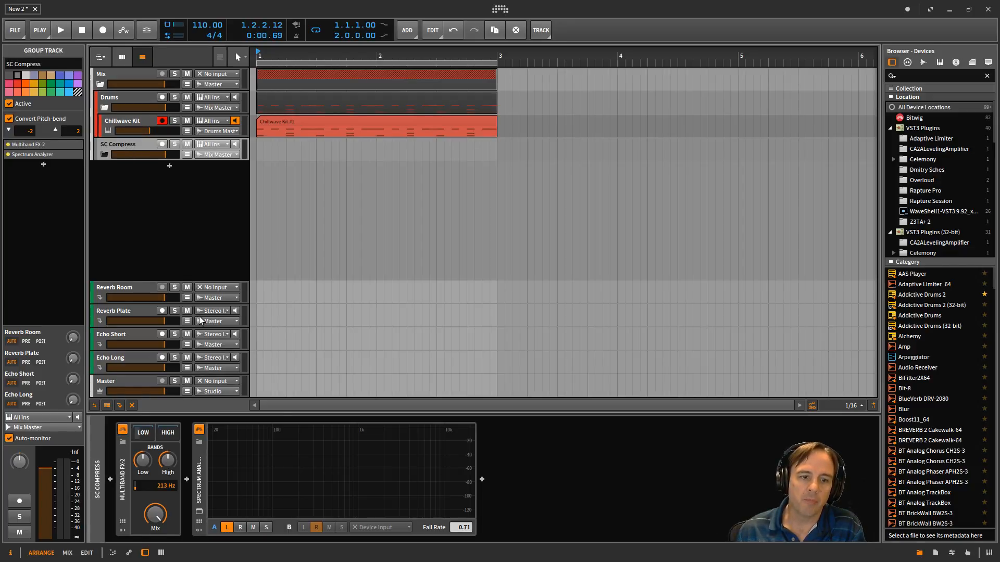
{"action": "left_click", "coordinate": [482, 481]}
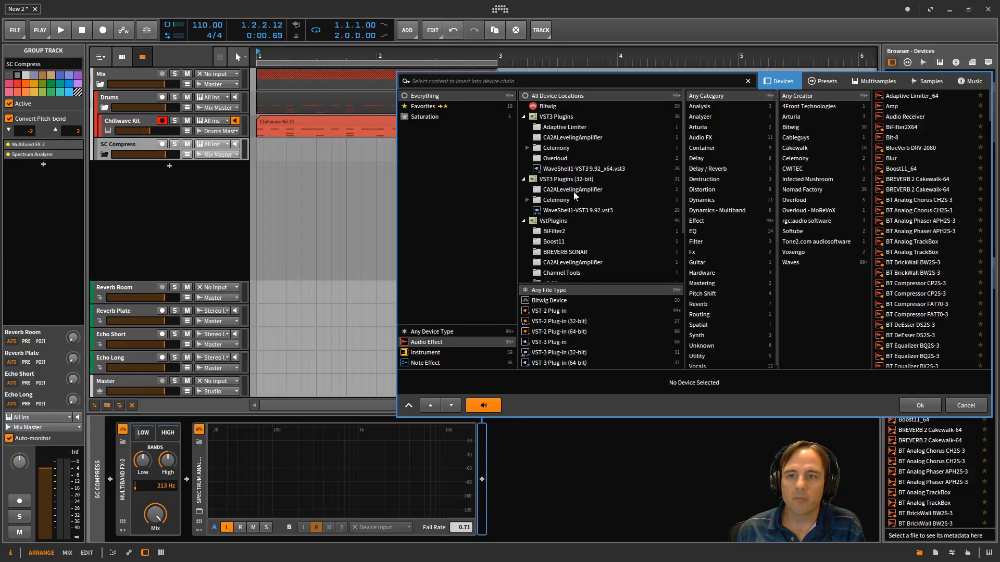
{"action": "type", "text": "rzt"}
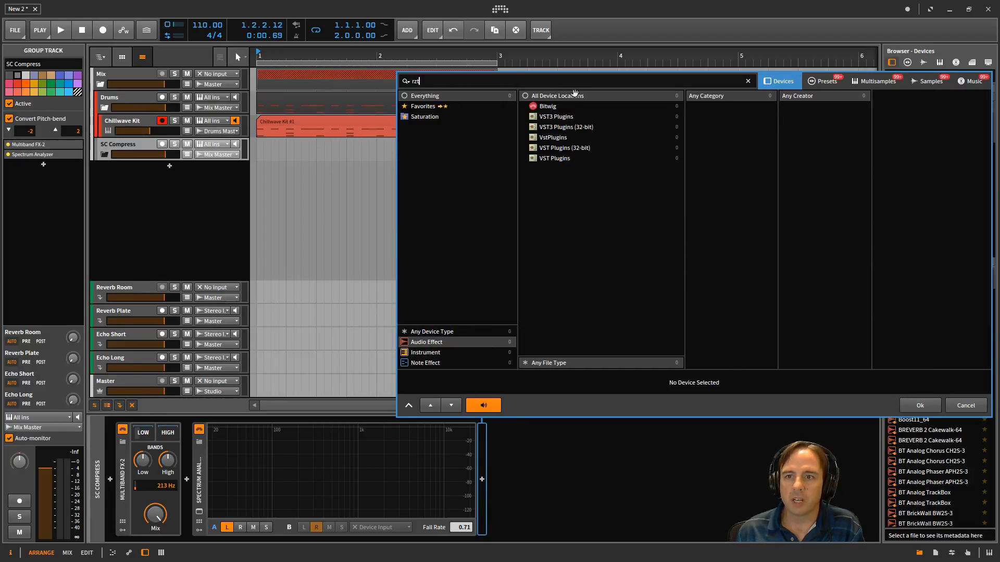
{"action": "left_click", "coordinate": [822, 82]}
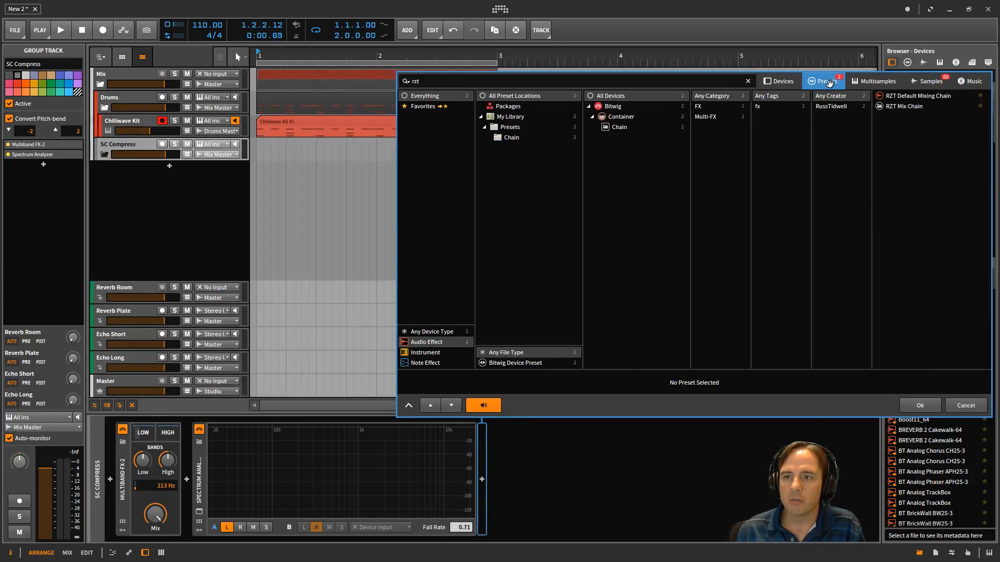
{"action": "left_click", "coordinate": [905, 107]}
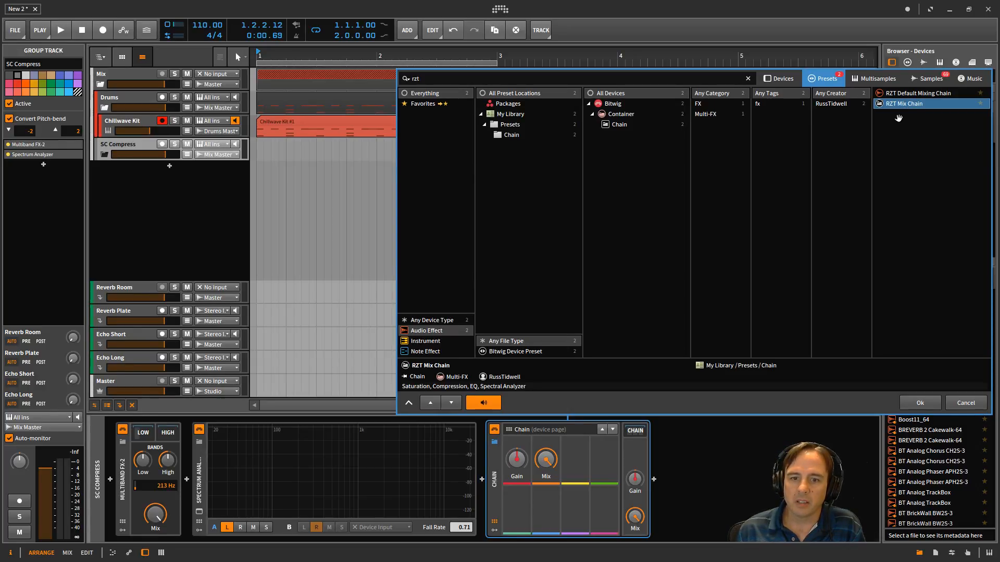
{"action": "left_click", "coordinate": [917, 403]}
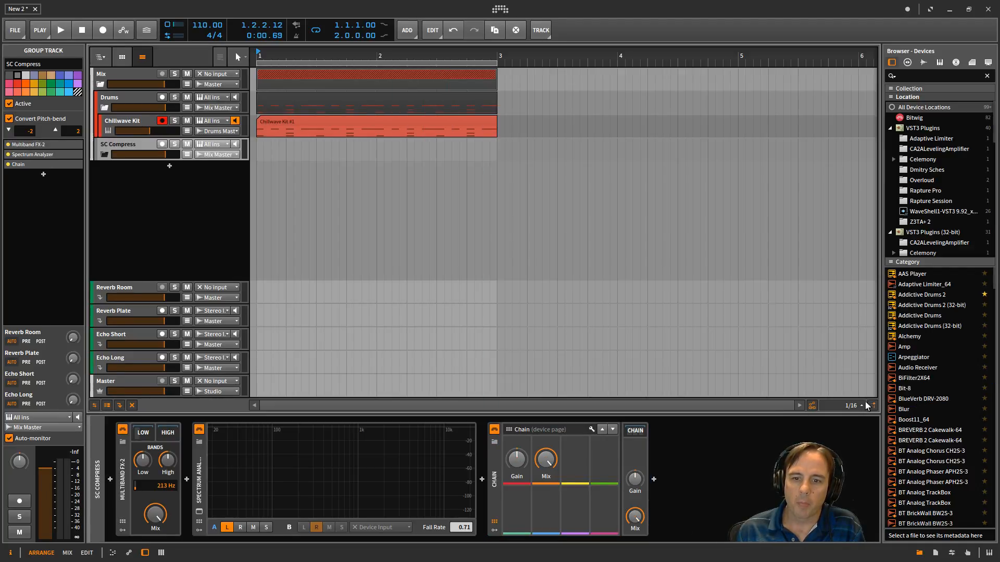
Hide the remote controls of the Chain on SC Compress and expand its nested devices to review them
{"action": "left_click", "coordinate": [494, 522]}
{"action": "left_click", "coordinate": [517, 431]}
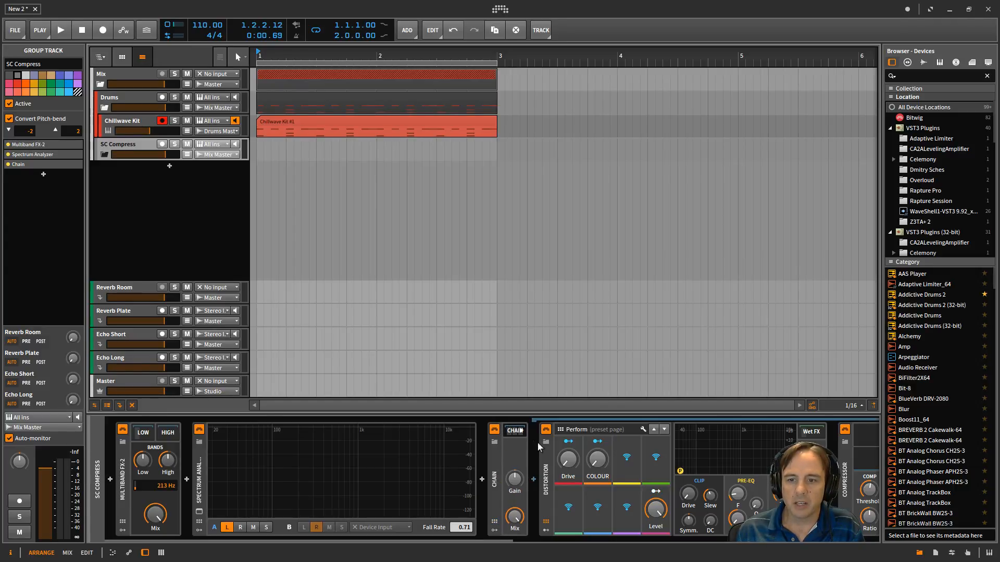
{"action": "left_click_drag", "start_coordinate": [497, 540], "coordinate": [841, 555]}
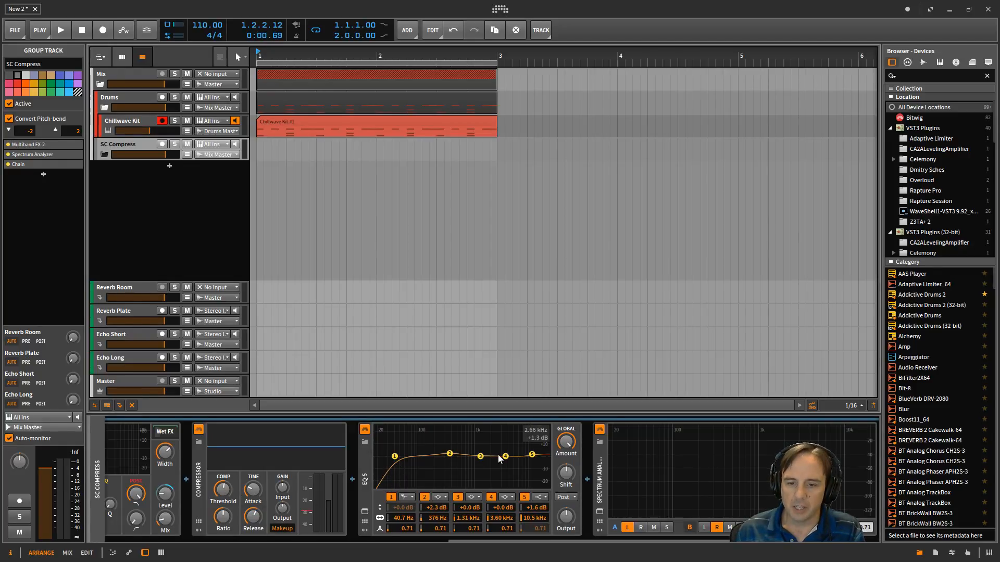
Deactivate the Distortion device nested in the Chain on the SC Compress track
{"action": "left_click_drag", "start_coordinate": [453, 539], "coordinate": [276, 525]}
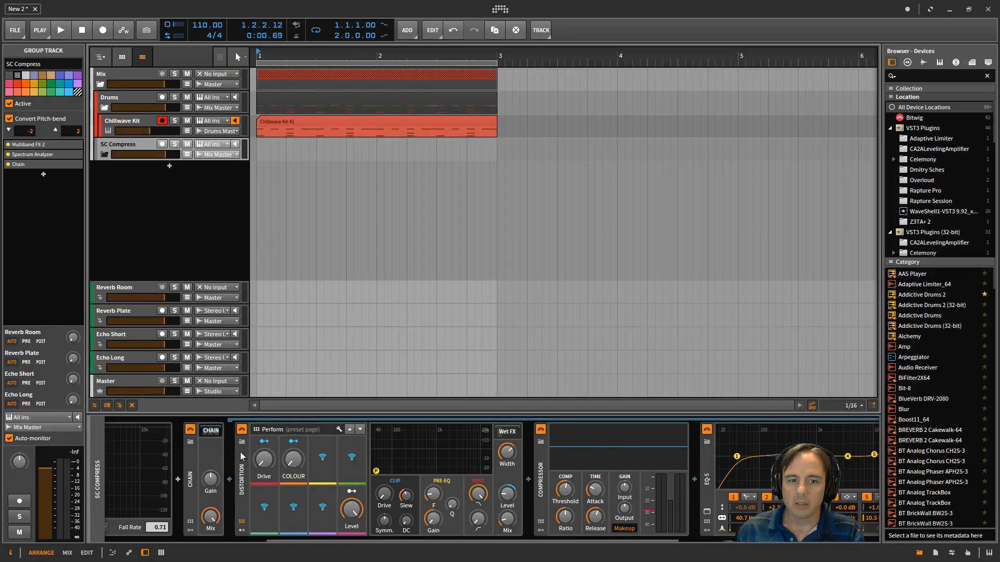
{"action": "left_click", "coordinate": [241, 430]}
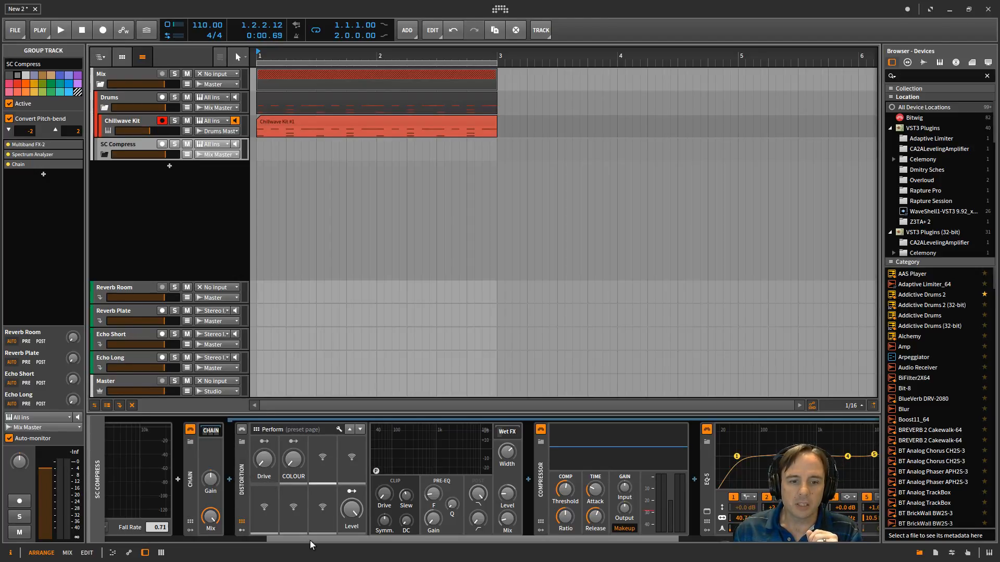
{"action": "left_click_drag", "start_coordinate": [308, 539], "coordinate": [143, 539]}
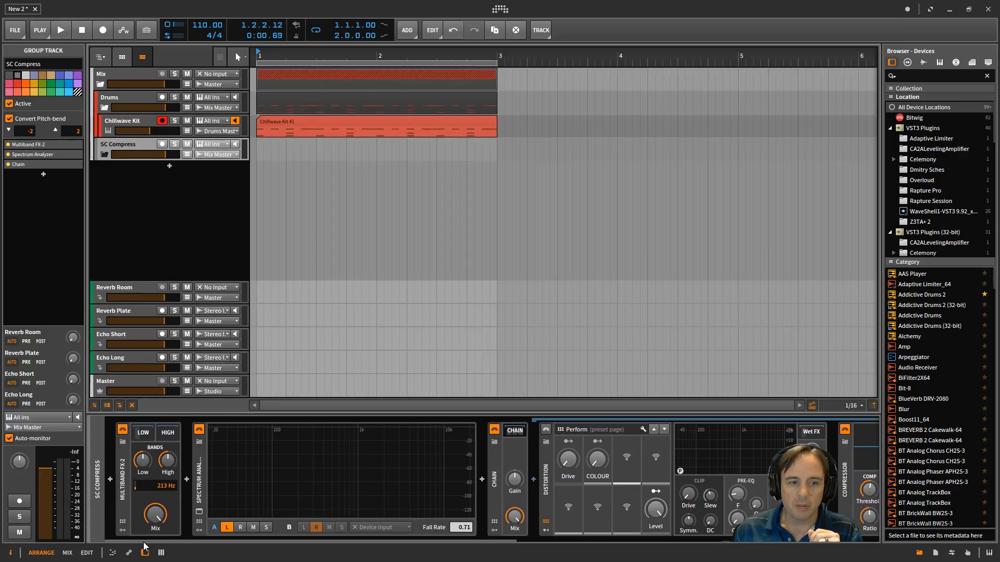